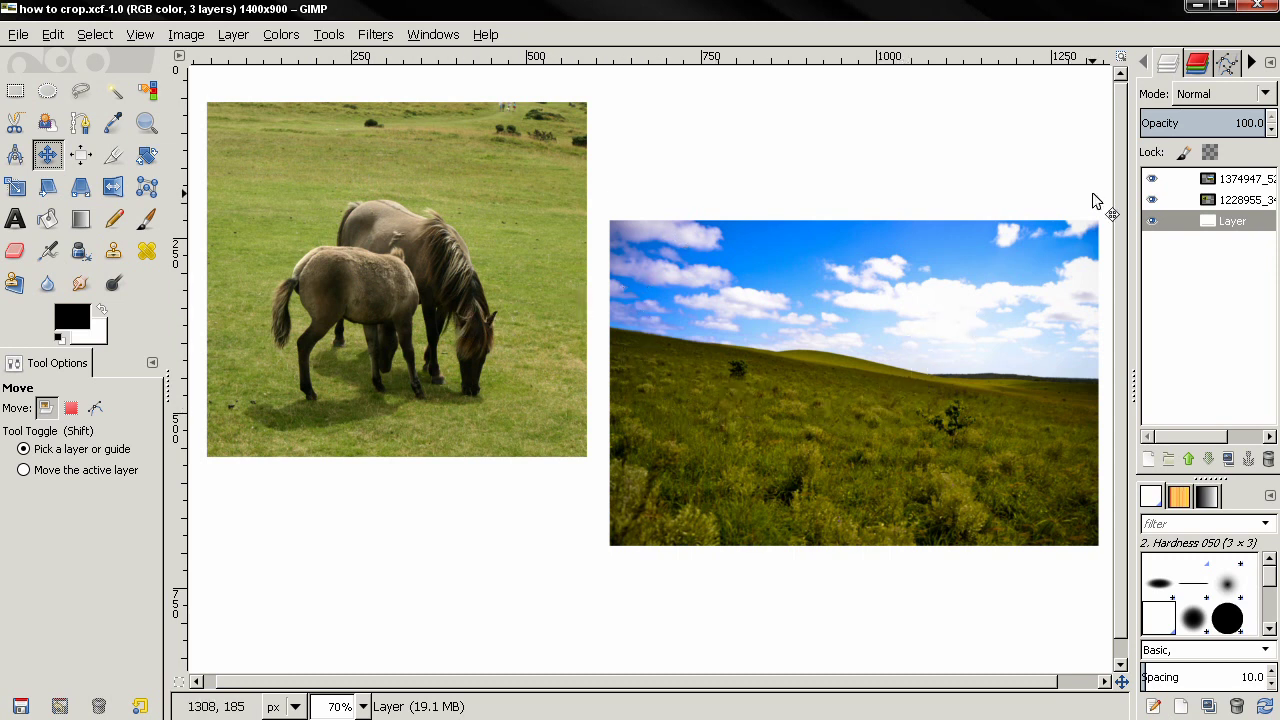
- Hide the two photo layers and start, then cancel, a new 1440x900 image
{"action": "left_click", "coordinate": [1151, 220], "text": "shift"}
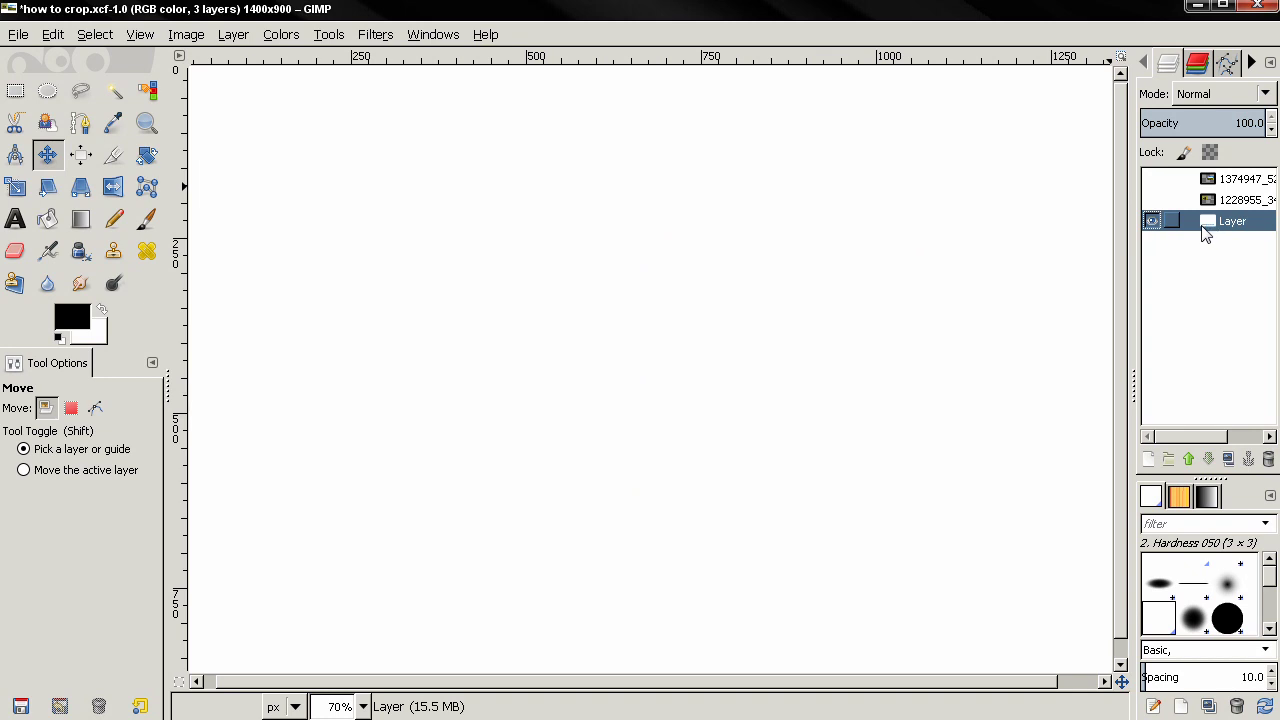
{"action": "left_click", "coordinate": [16, 36]}
{"action": "left_click", "coordinate": [22, 57]}
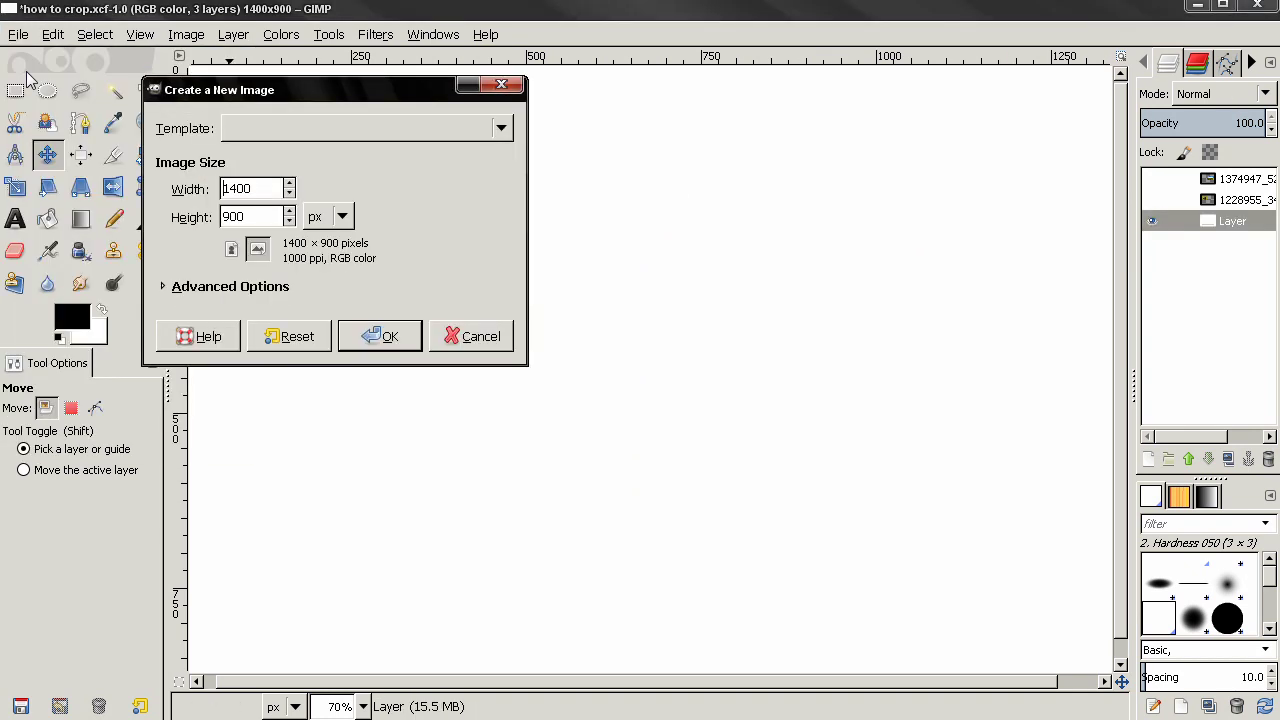
{"action": "left_click", "coordinate": [283, 136]}
{"action": "left_click", "coordinate": [274, 155]}
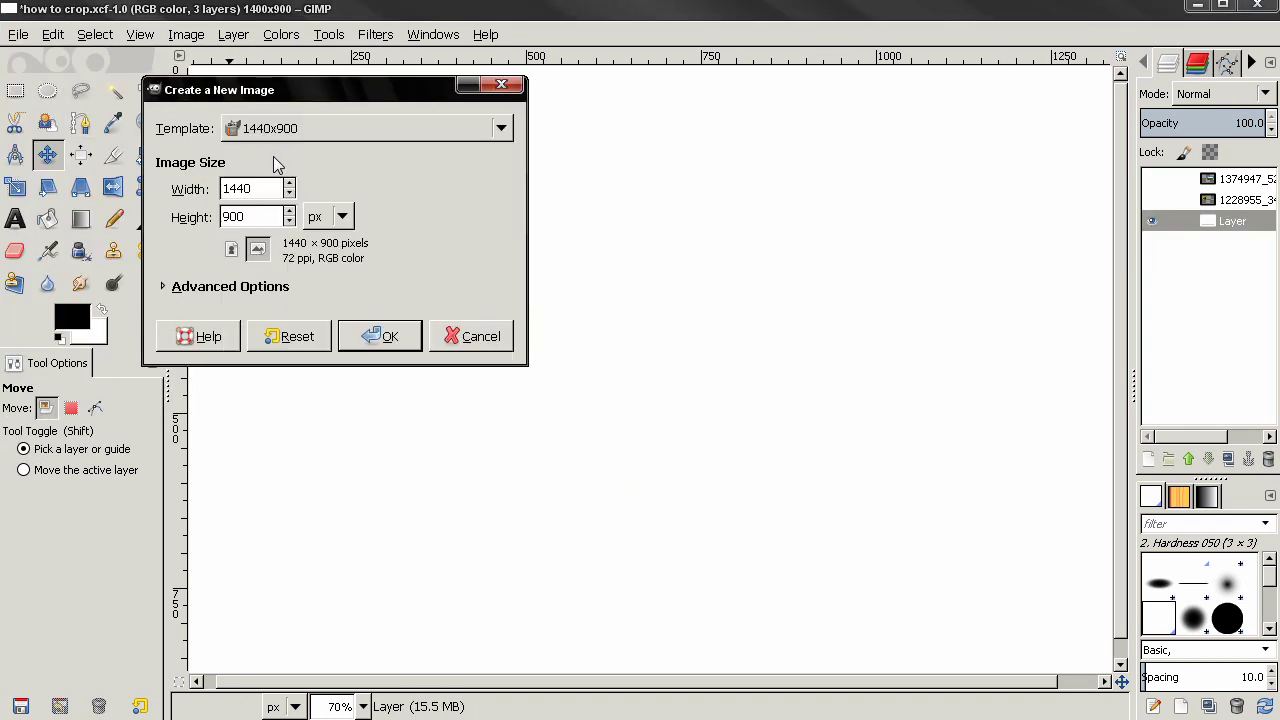
{"action": "left_click", "coordinate": [471, 336]}
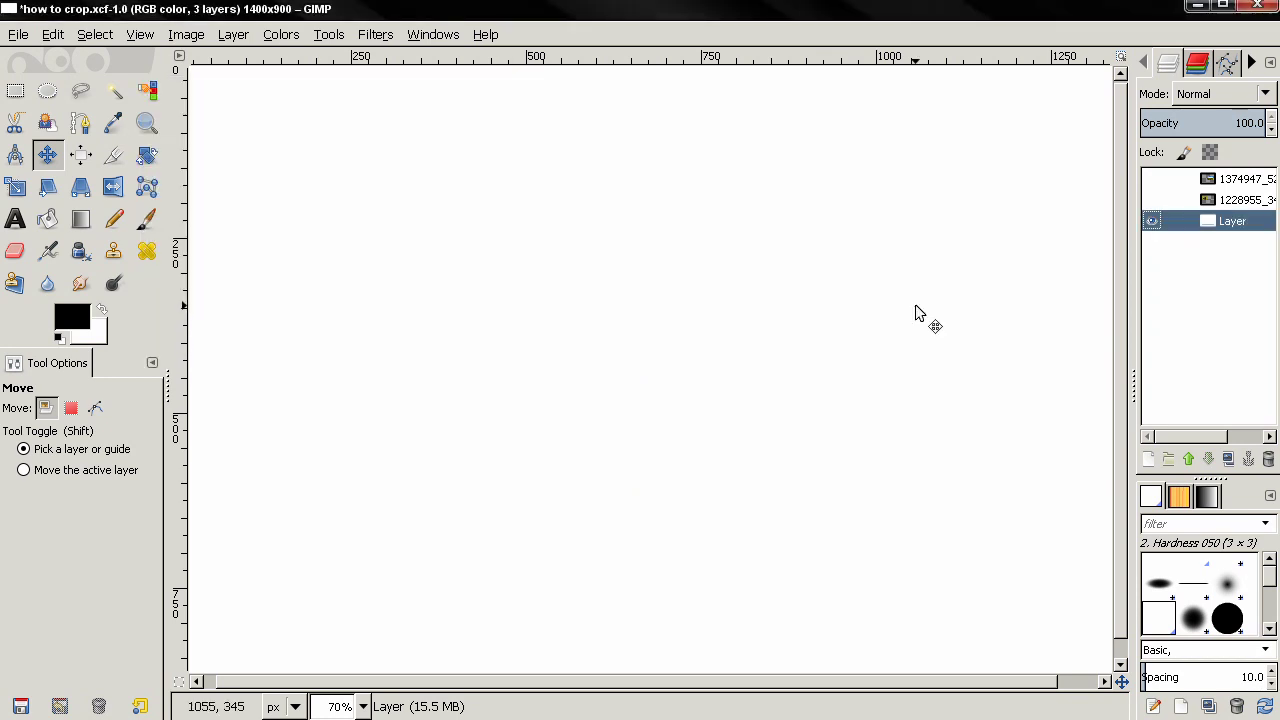
- Show the horse and landscape photo layers again and dismiss the File menu
{"action": "left_click", "coordinate": [1152, 200]}
{"action": "left_click", "coordinate": [1152, 179]}
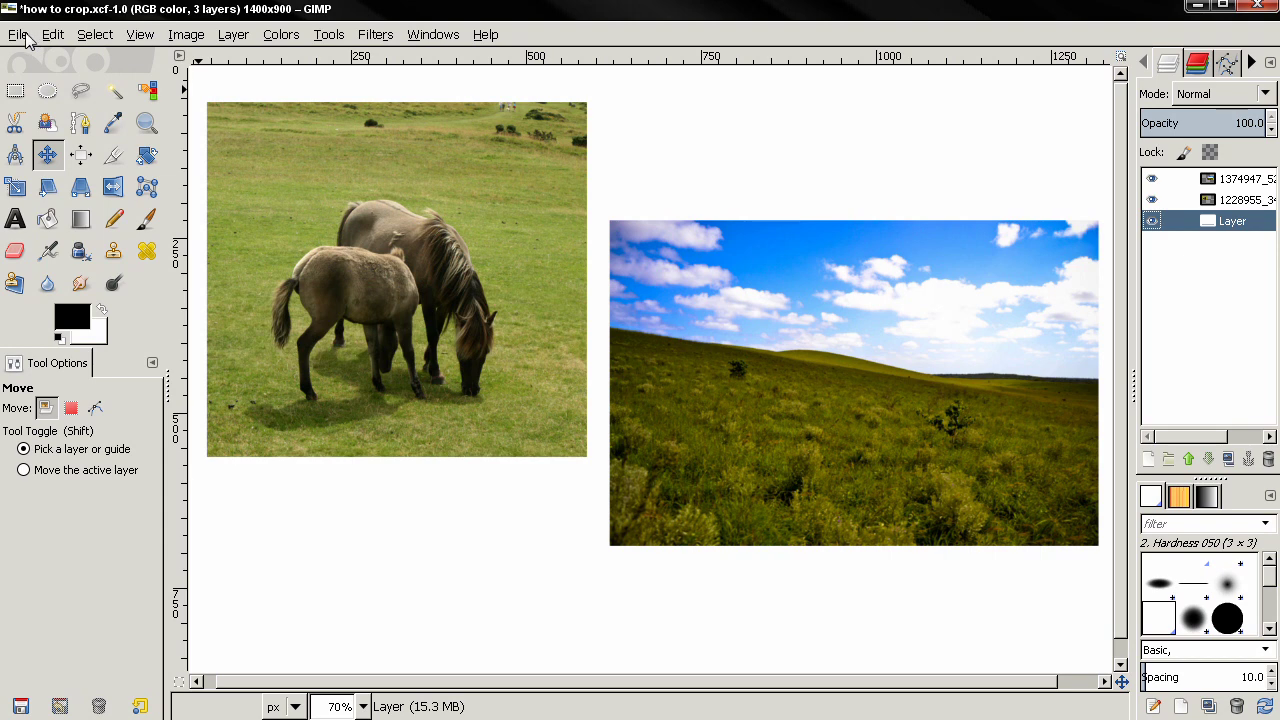
{"action": "left_click", "coordinate": [27, 37]}
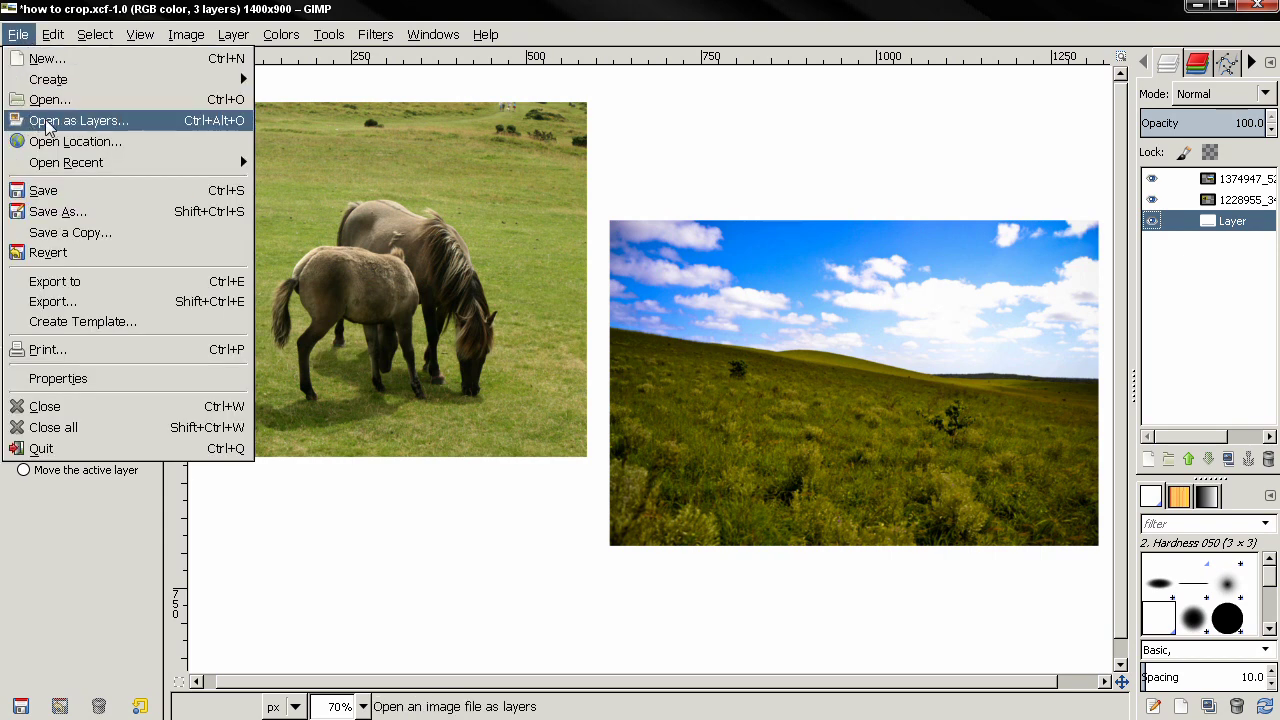
{"action": "left_click", "coordinate": [374, 100]}
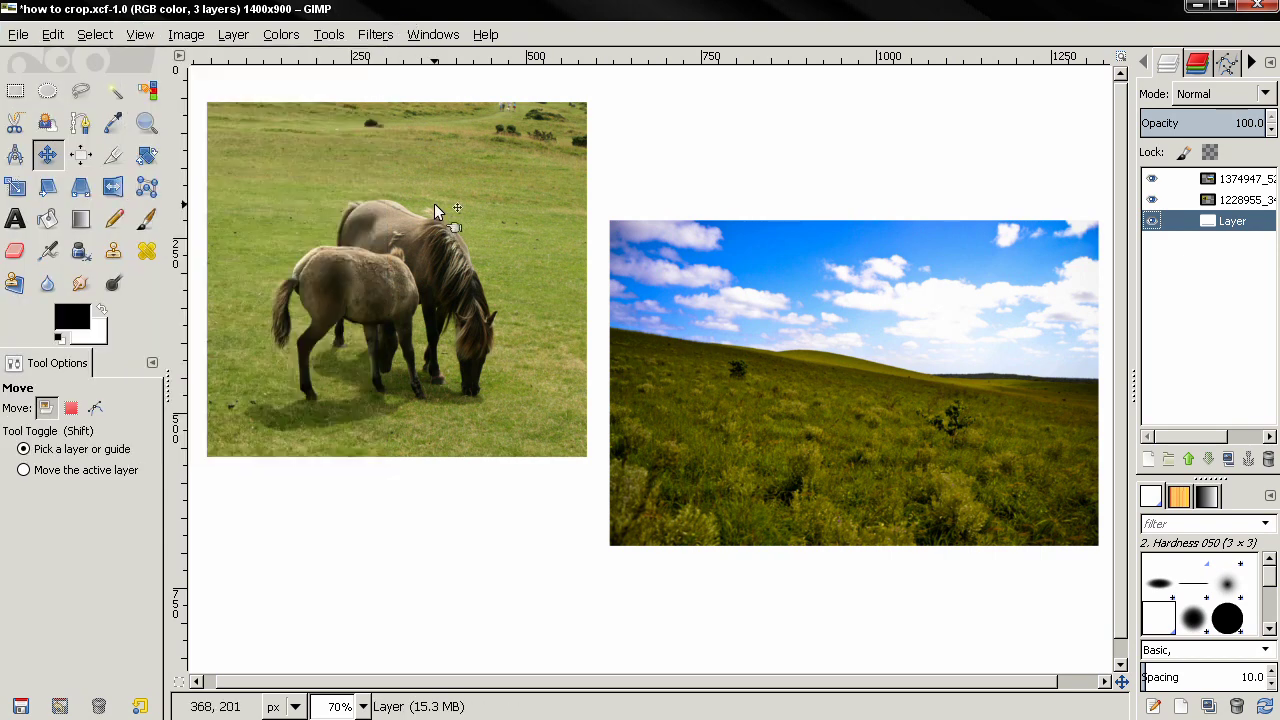
{"action": "left_click", "coordinate": [14, 188]}
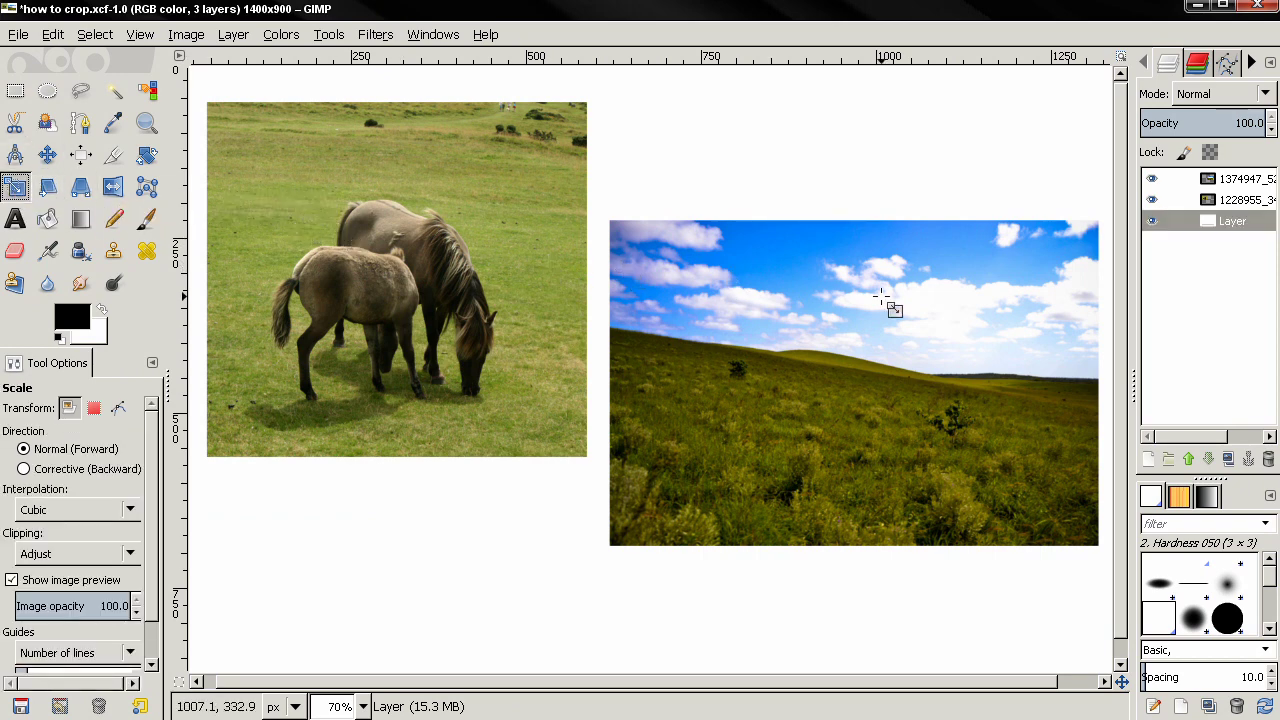
- Draw a 503×503 circle selection, expanded from center with fixed aspect ratio, over the horses
{"action": "left_click", "coordinate": [47, 91]}
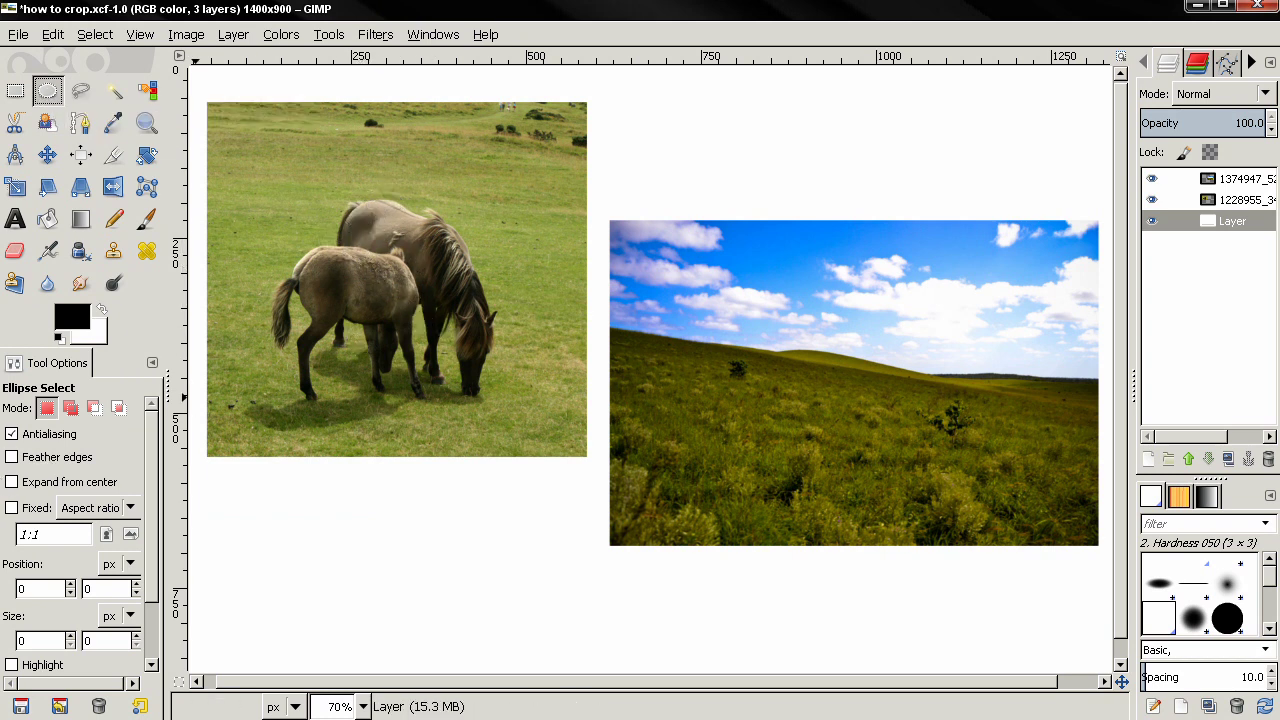
{"action": "left_click", "coordinate": [14, 484]}
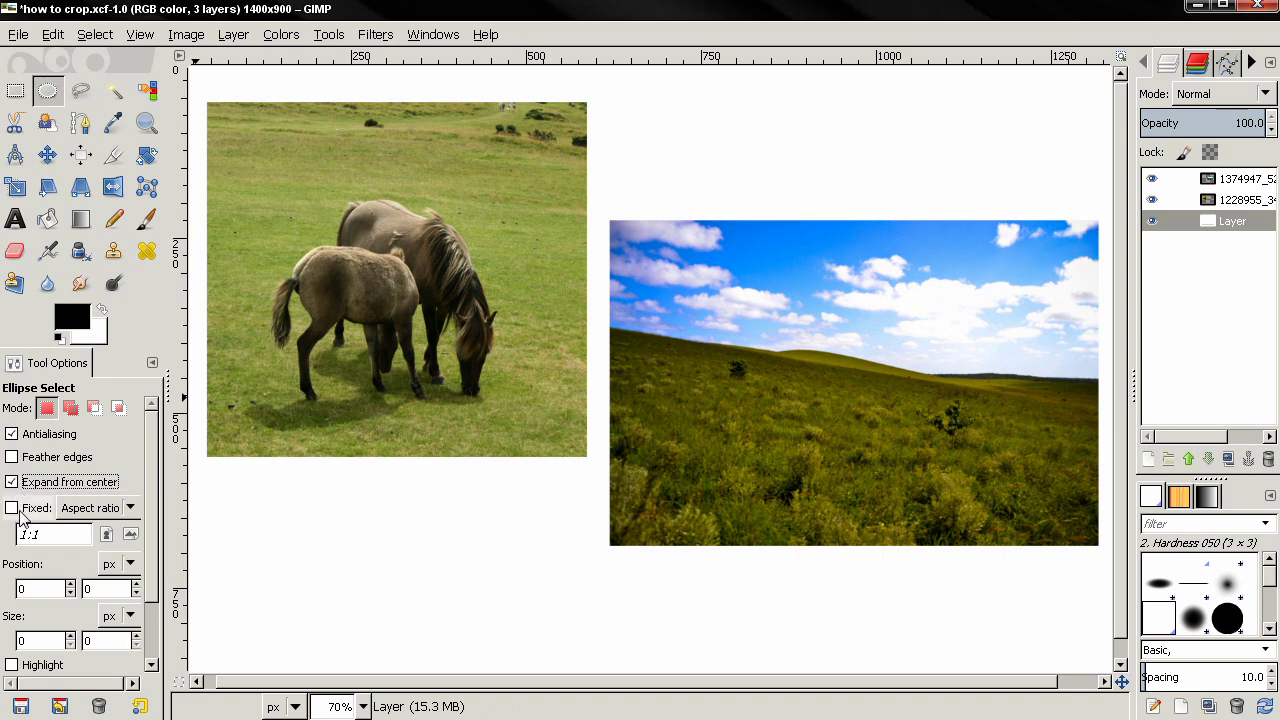
{"action": "left_click", "coordinate": [16, 510]}
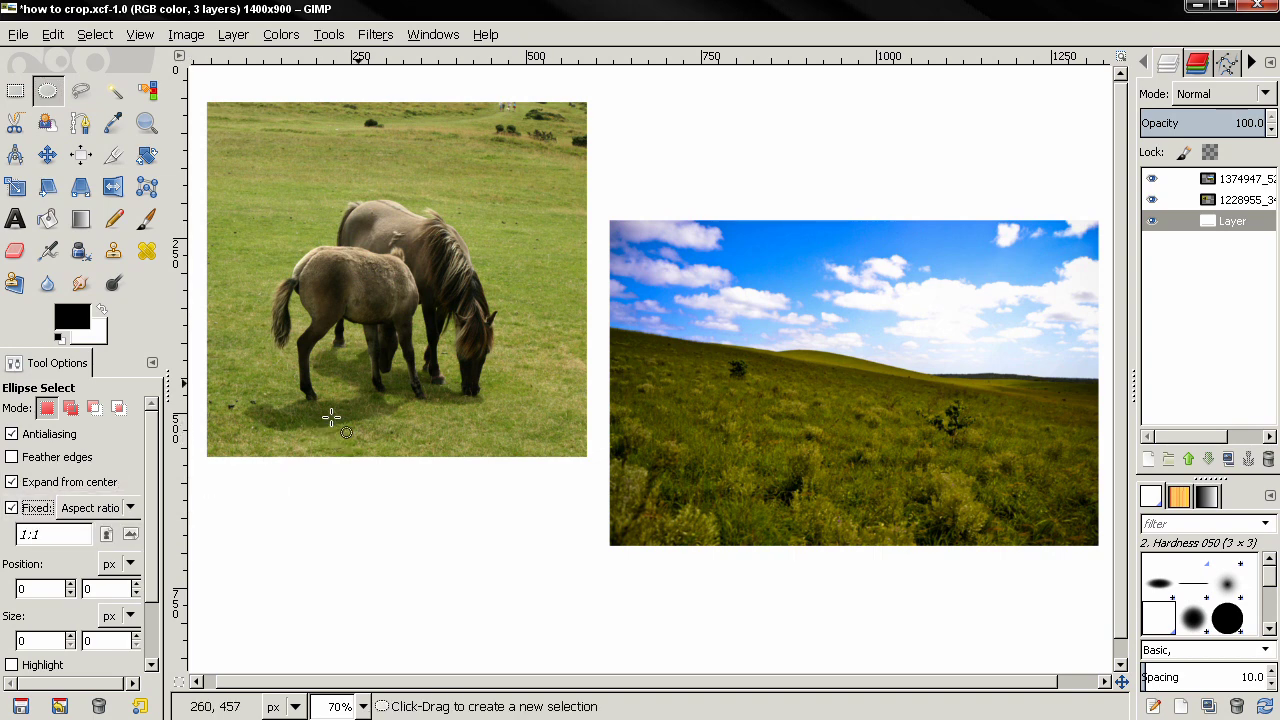
{"action": "left_click_drag", "start_coordinate": [403, 283], "coordinate": [228, 106]}
{"action": "left_click_drag", "start_coordinate": [411, 282], "coordinate": [396, 279]}
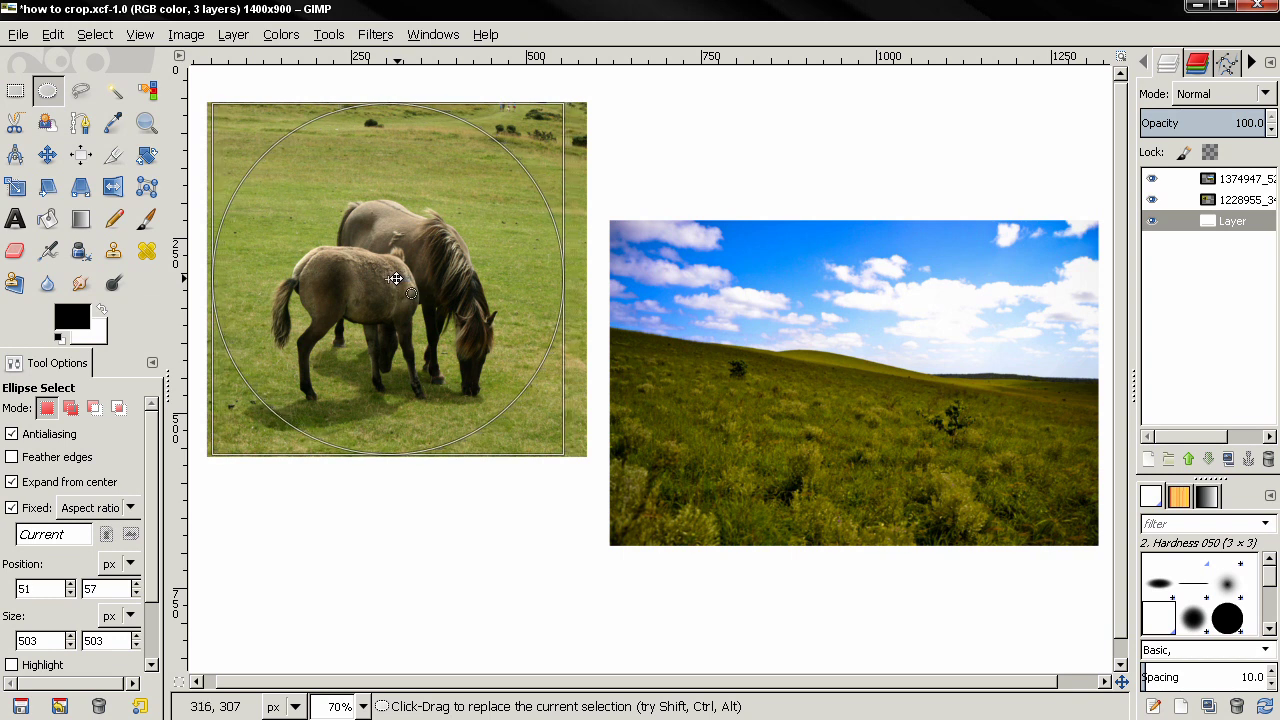
- Commit the circular selection and make the horse photo the active layer
{"action": "left_click", "coordinate": [433, 340]}
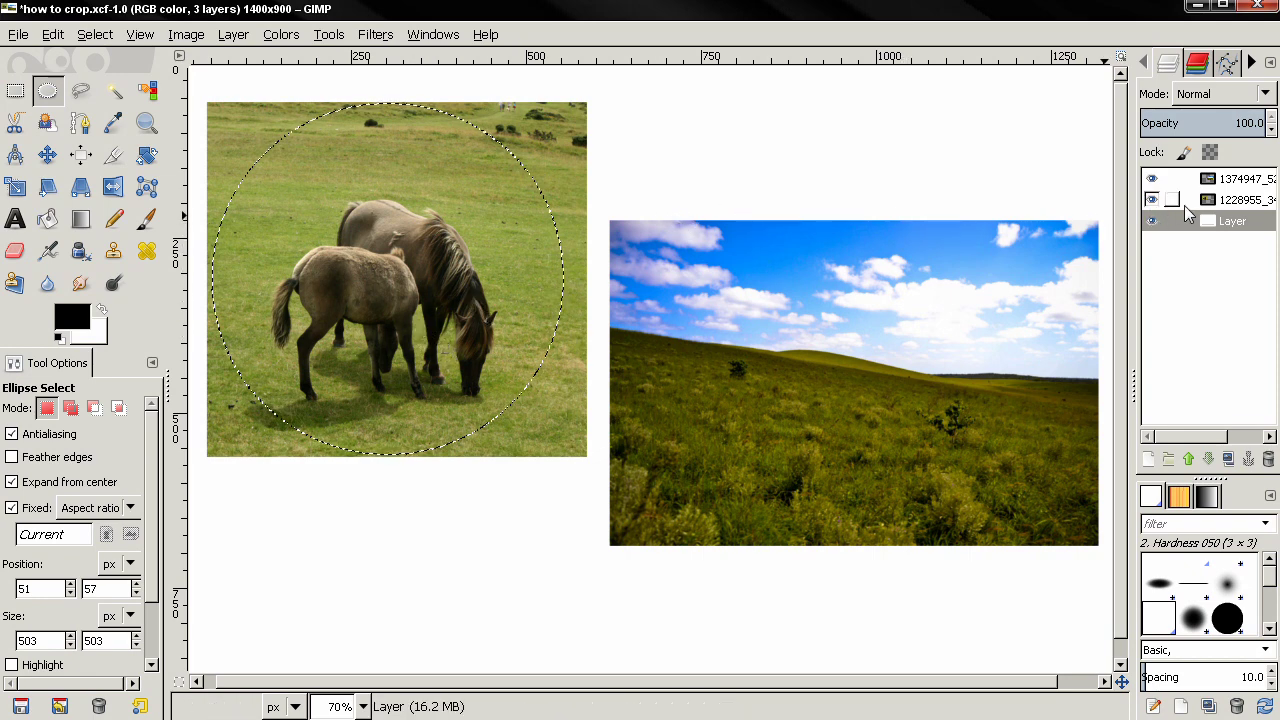
{"action": "left_click", "coordinate": [1152, 199]}
{"action": "left_click", "coordinate": [1152, 199]}
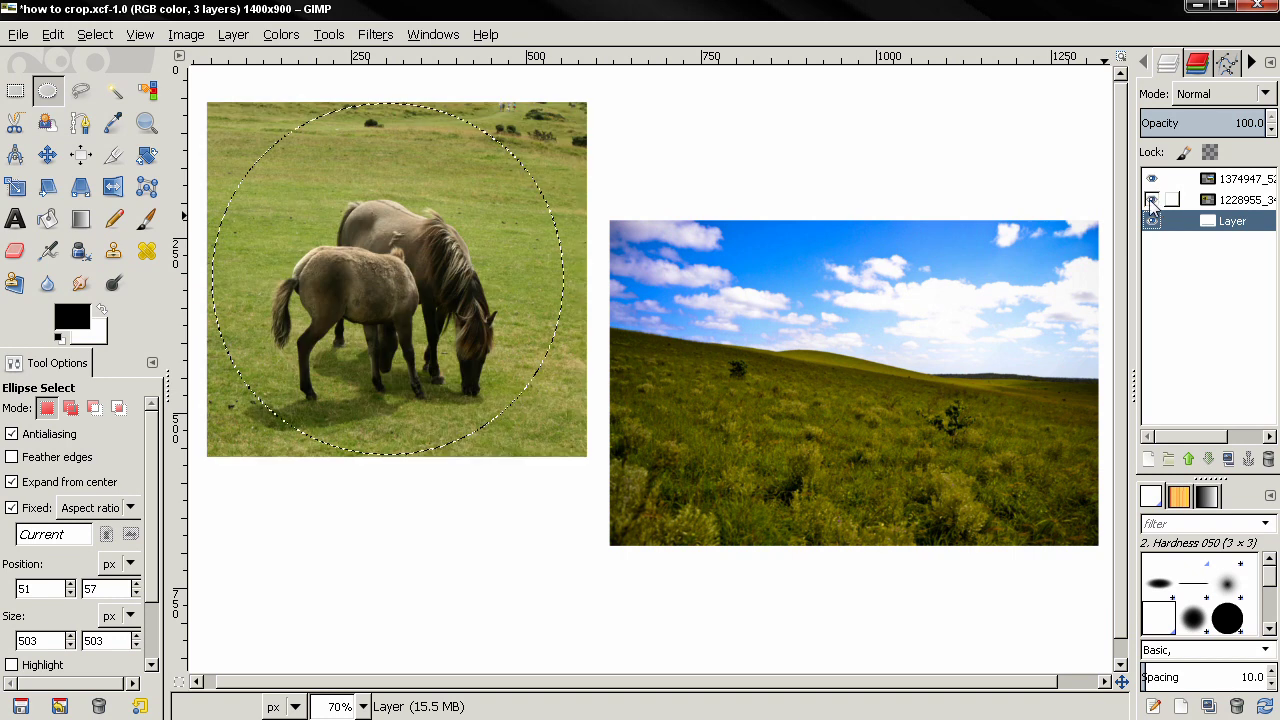
{"action": "left_click", "coordinate": [1206, 202]}
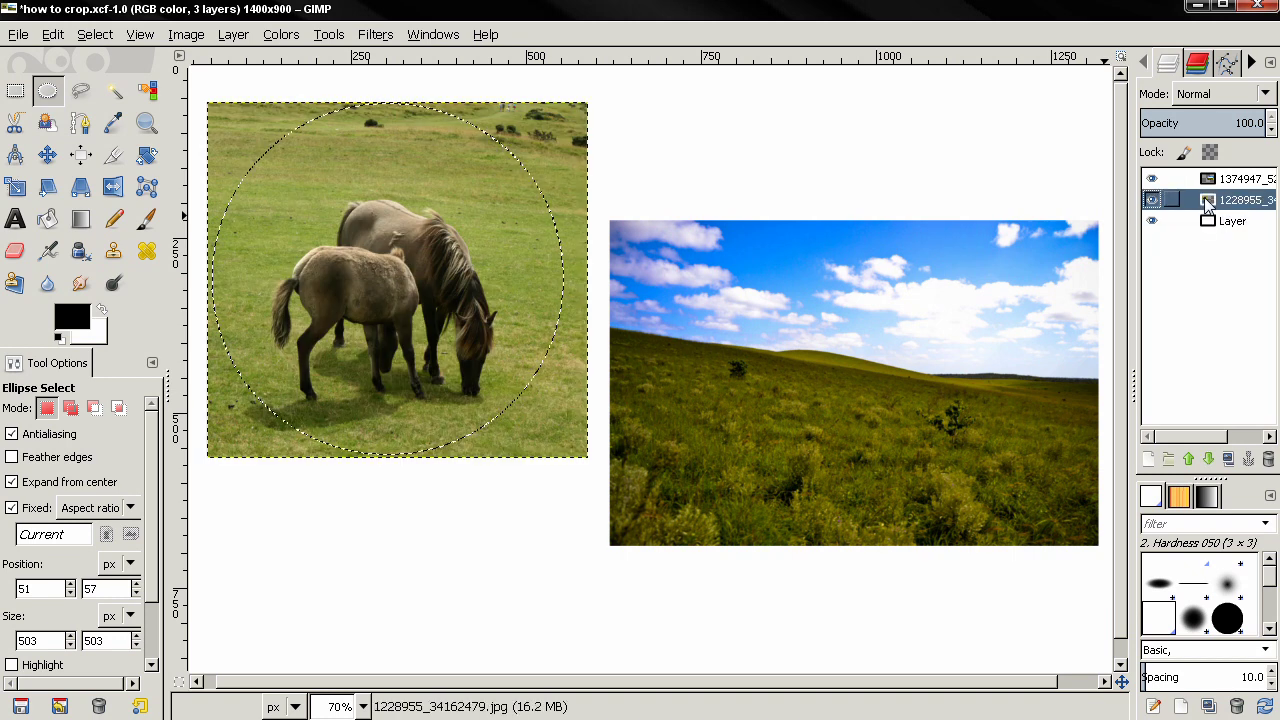
{"action": "right_click", "coordinate": [1208, 201]}
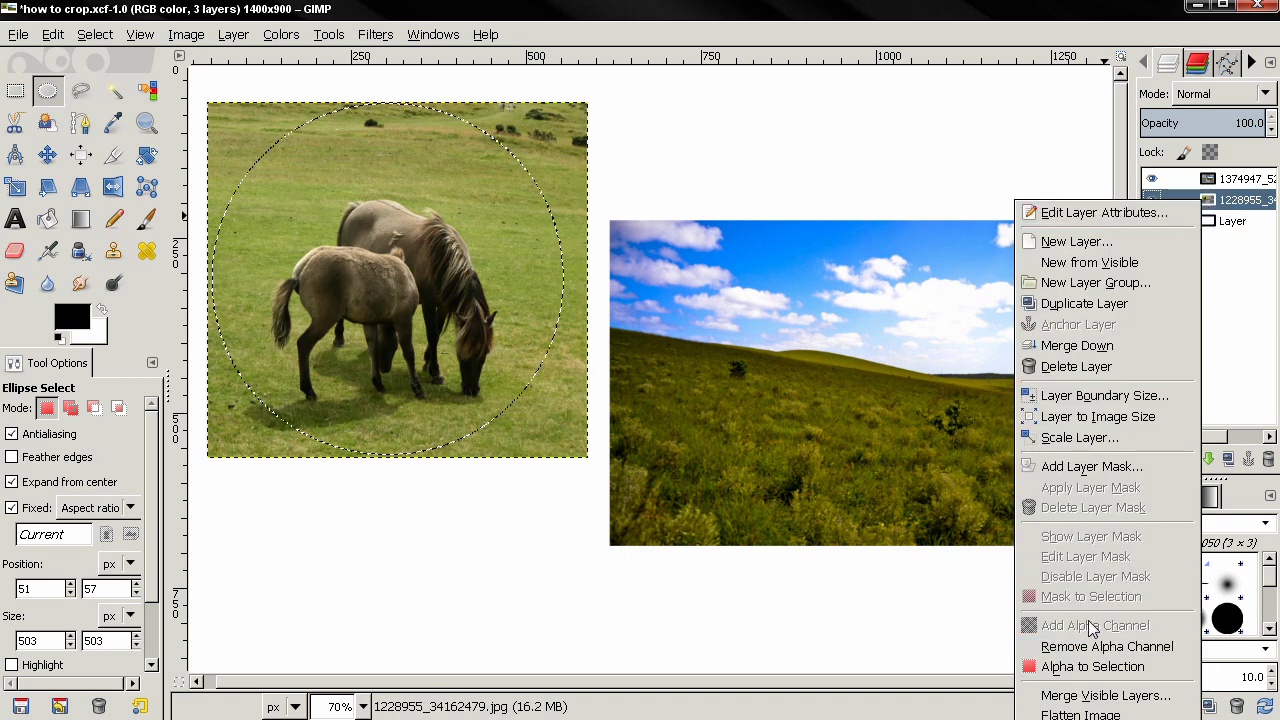
{"action": "left_click", "coordinate": [1248, 196]}
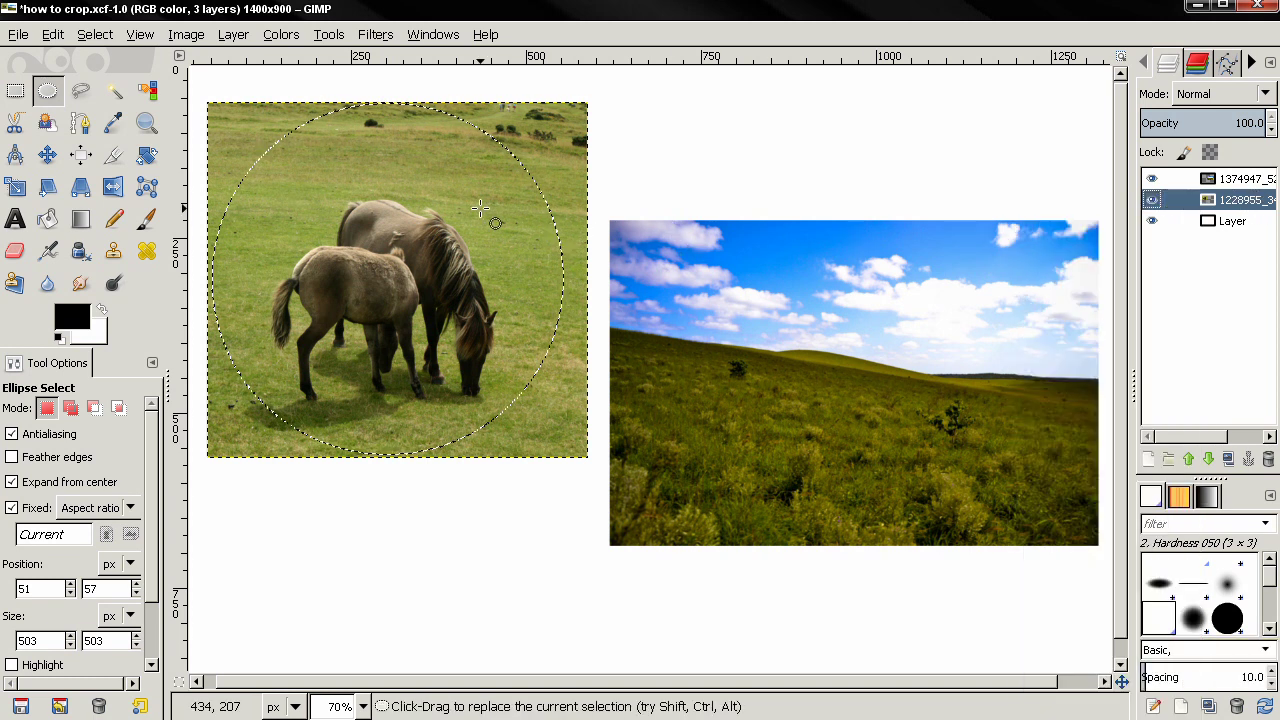
- Invert the selection and delete the horse photo outside the circle
{"action": "left_click", "coordinate": [108, 36]}
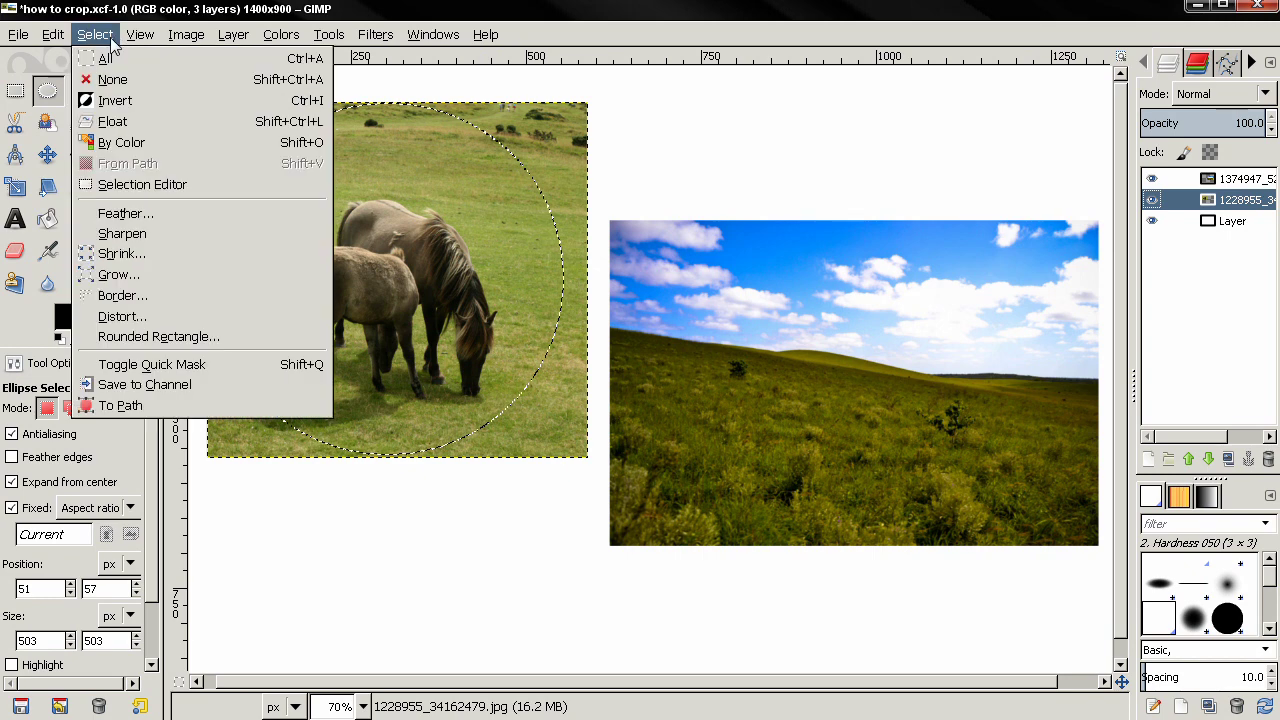
{"action": "left_click", "coordinate": [316, 110]}
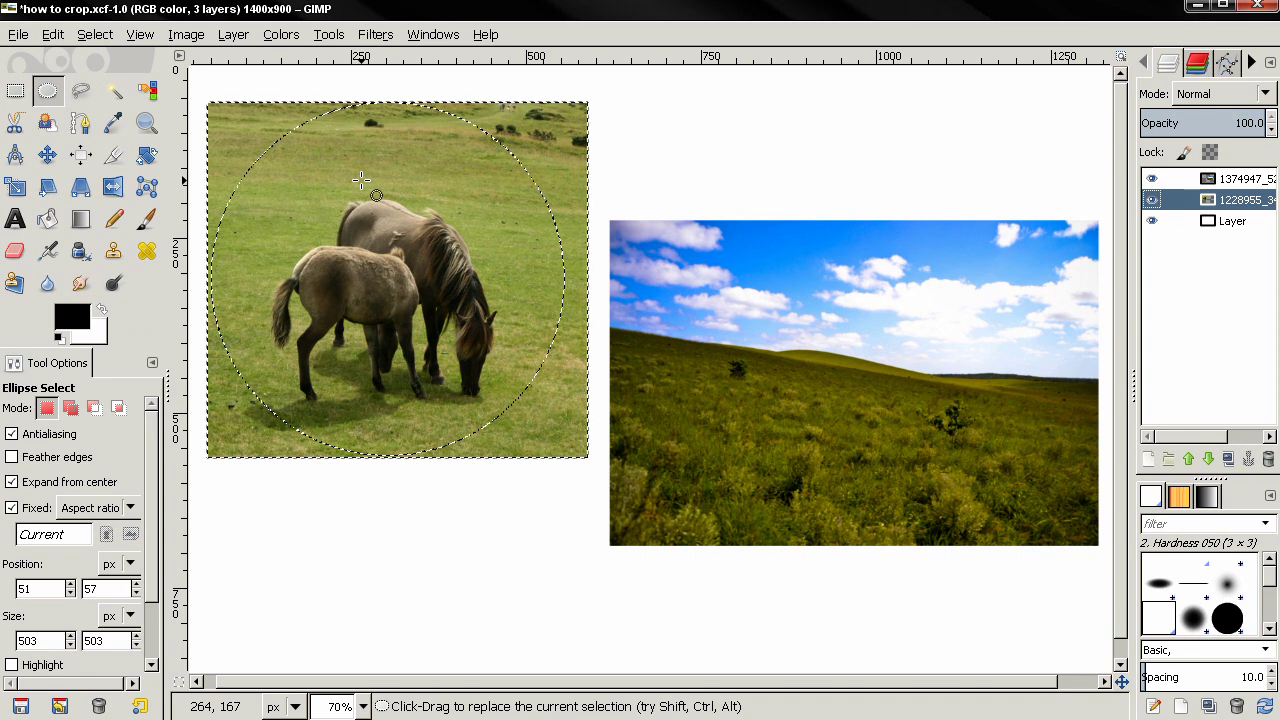
{"action": "key", "text": "Delete"}
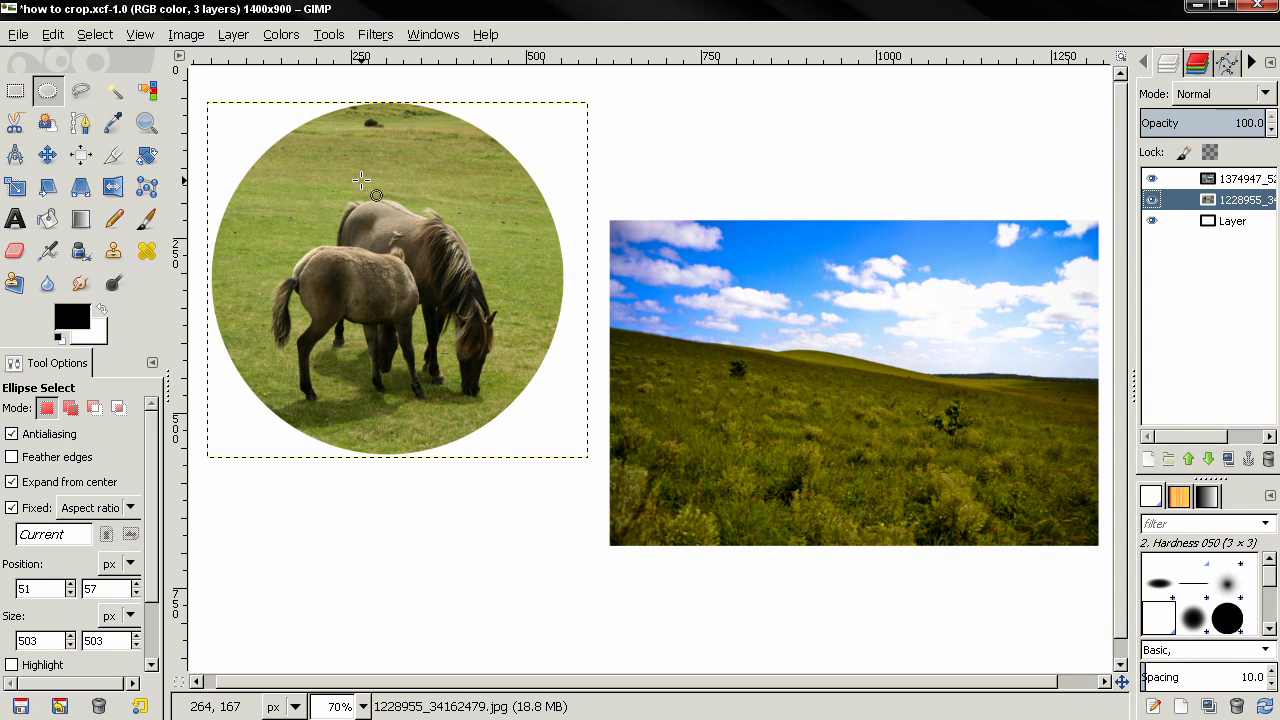
{"action": "left_click", "coordinate": [112, 40]}
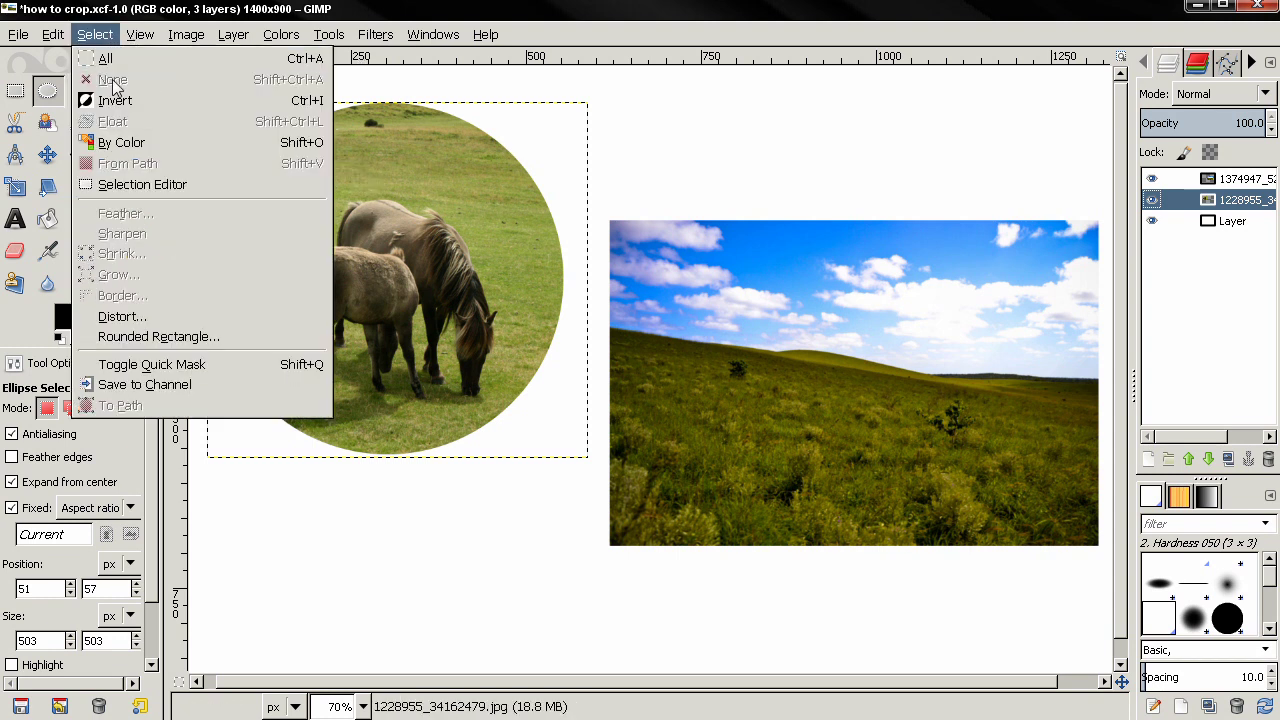
{"action": "left_click", "coordinate": [1043, 243]}
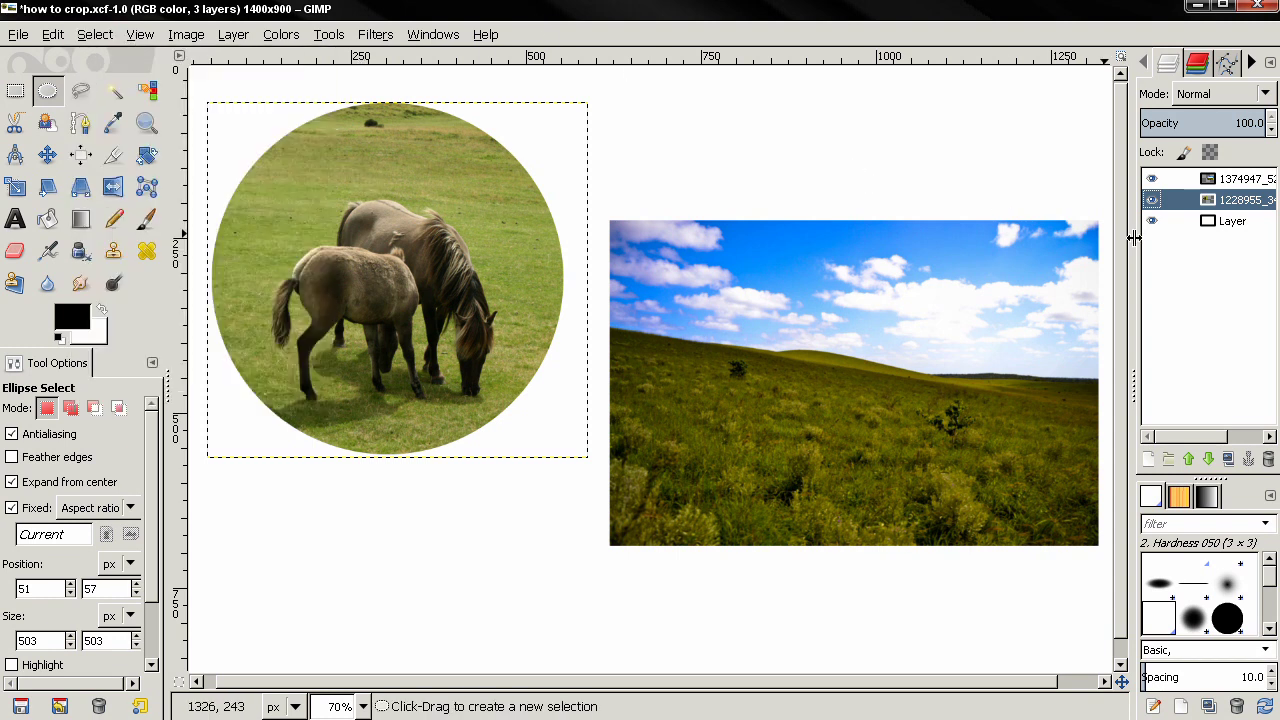
{"action": "left_click", "coordinate": [1199, 228]}
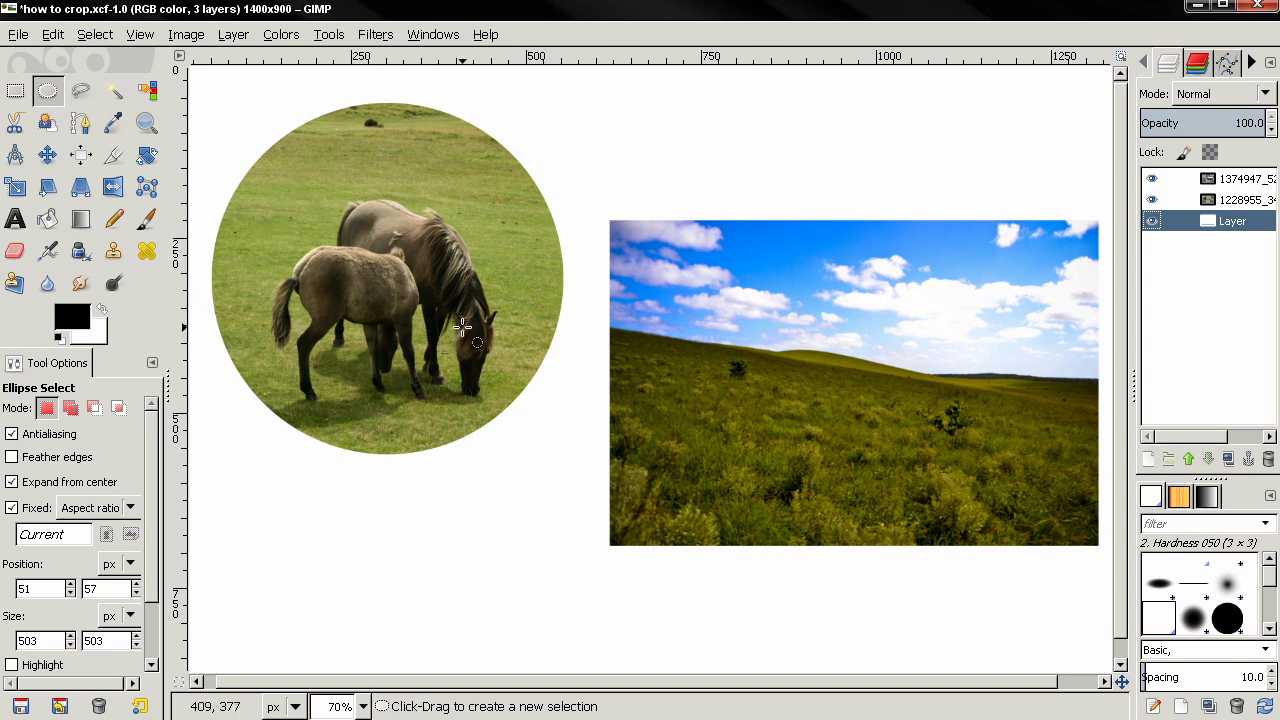
{"action": "left_click", "coordinate": [1152, 200], "text": "shift"}
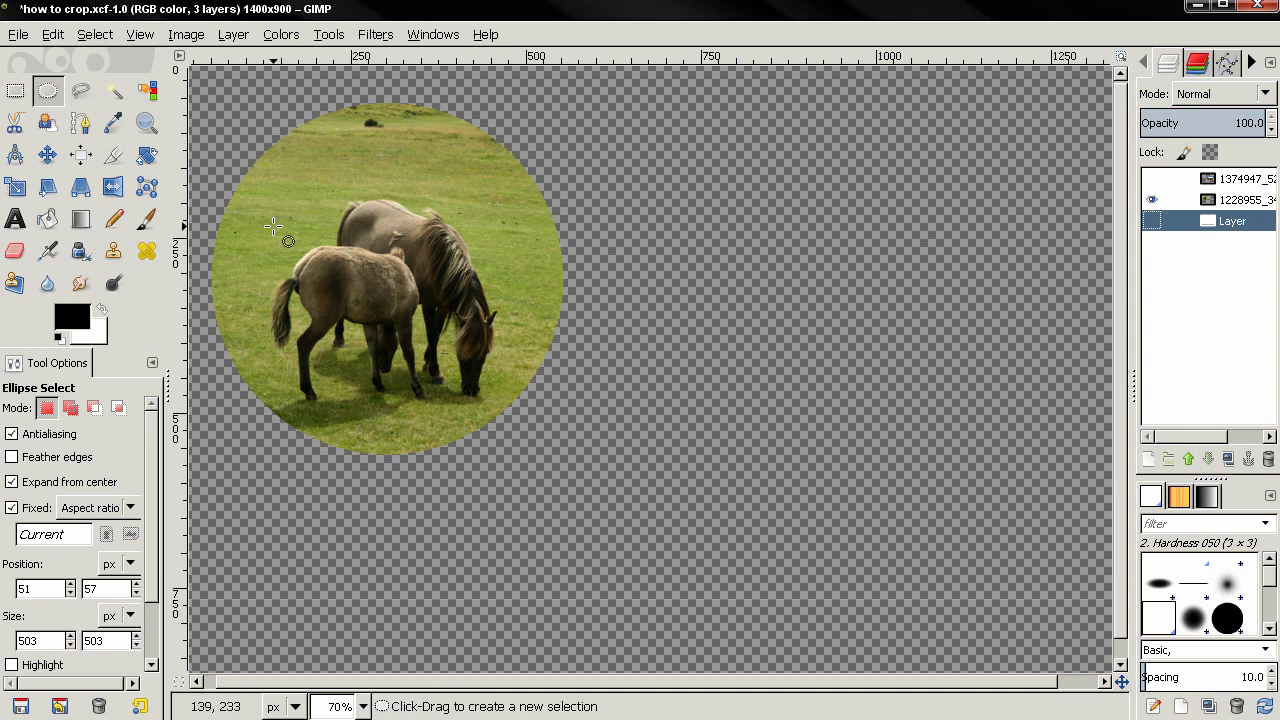
{"action": "left_click", "coordinate": [1153, 198], "text": "shift"}
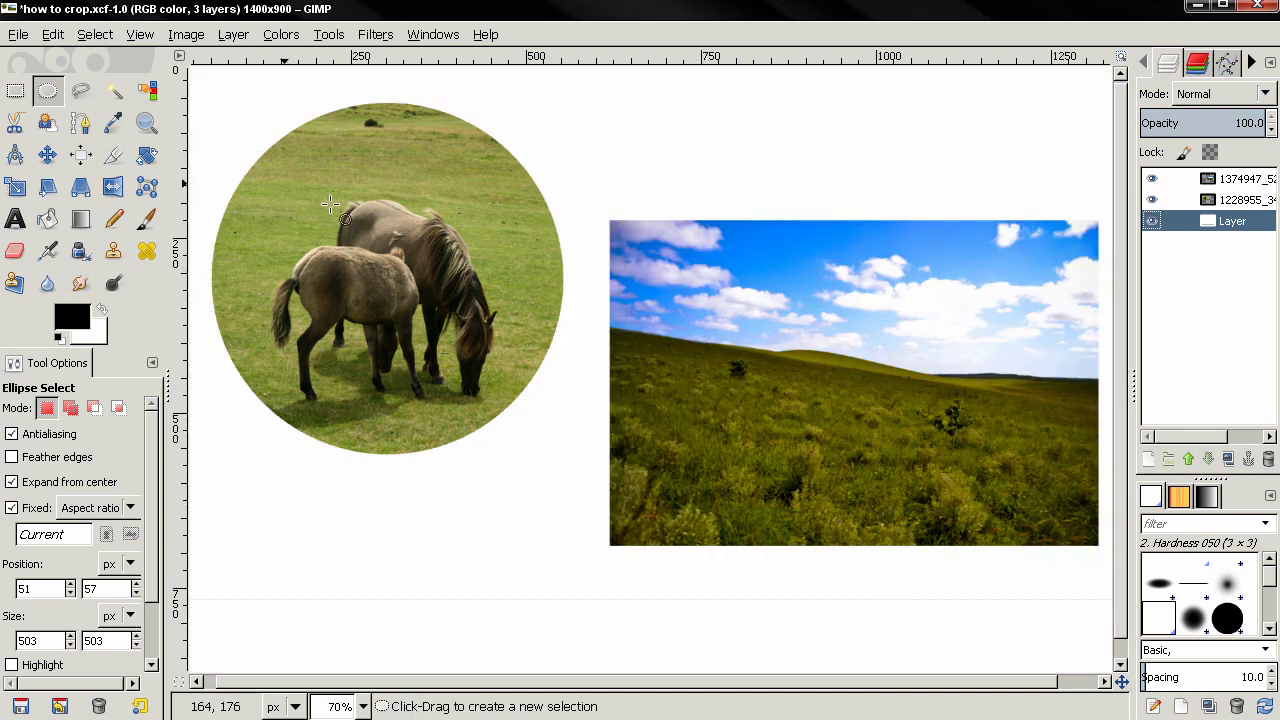
- Start a rectangle selection at the landscape photo's top-left corner
{"action": "left_click", "coordinate": [15, 95]}
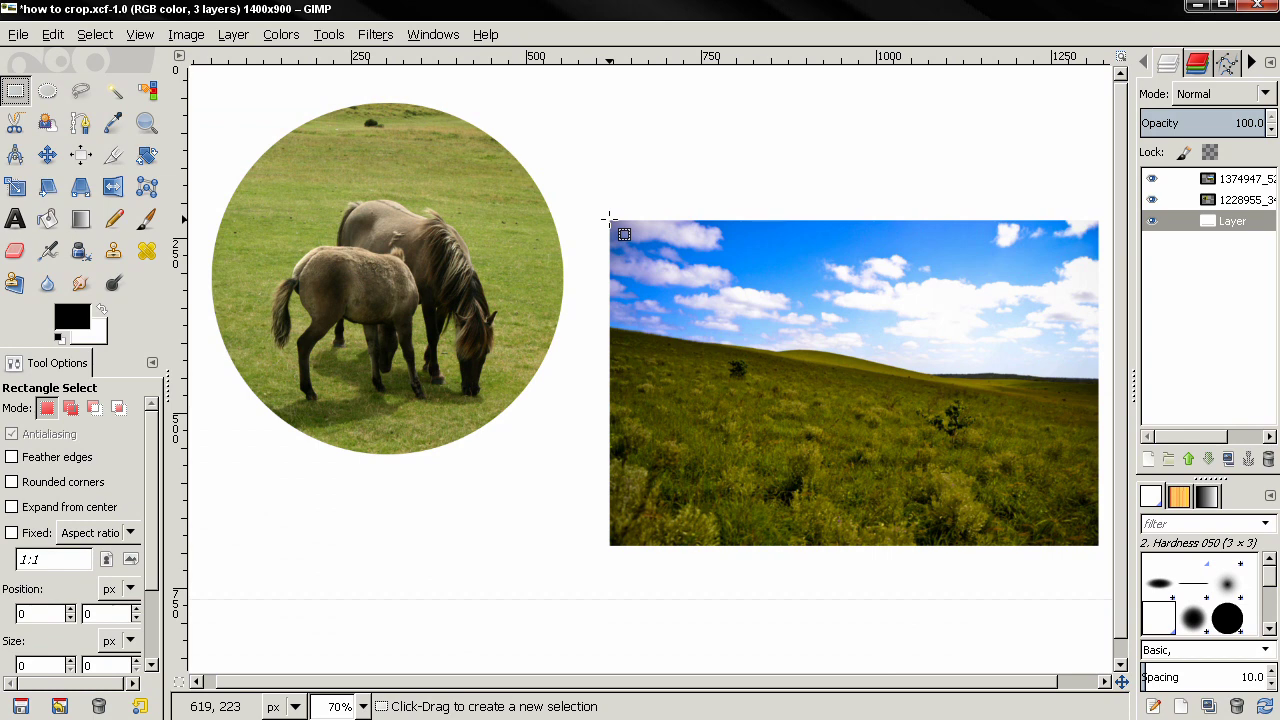
{"action": "scroll", "coordinate": [610, 218], "scroll_direction": "up", "scroll_amount": 9, "text": "ctrl"}
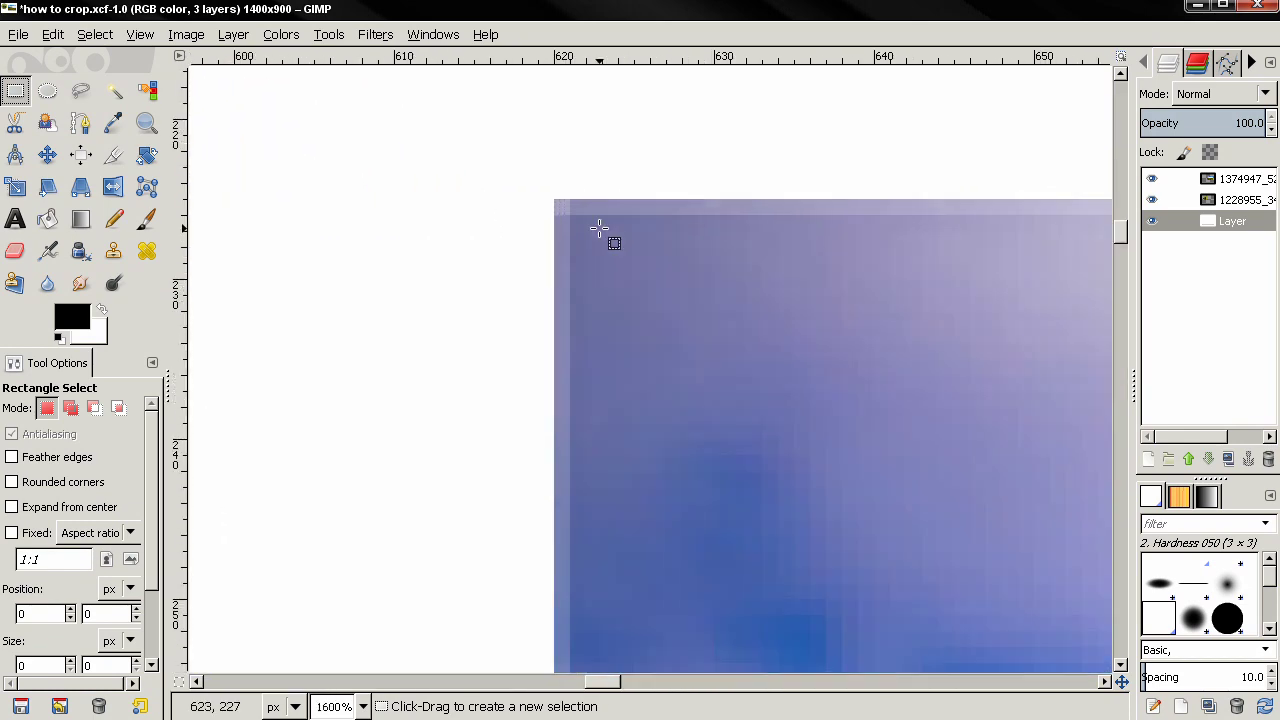
{"action": "left_click_drag", "start_coordinate": [555, 200], "coordinate": [1050, 583]}
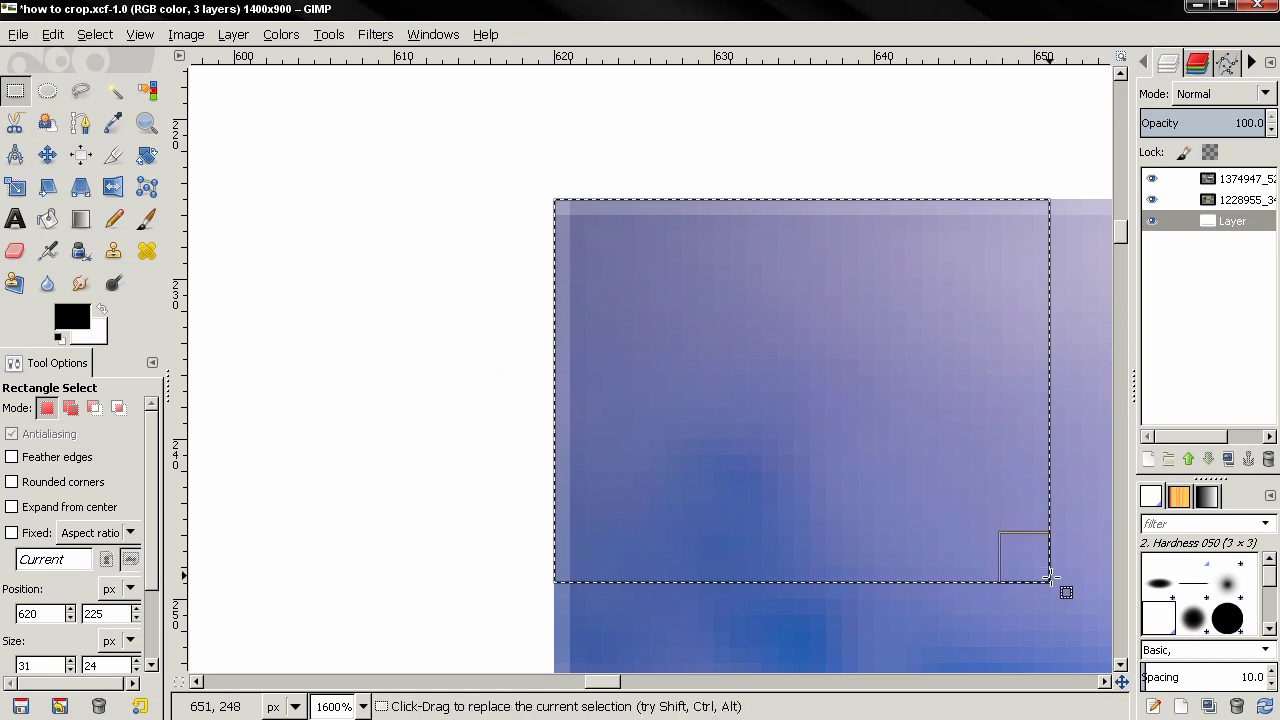
{"action": "scroll", "coordinate": [690, 368], "scroll_direction": "down", "scroll_amount": 7, "text": "ctrl"}
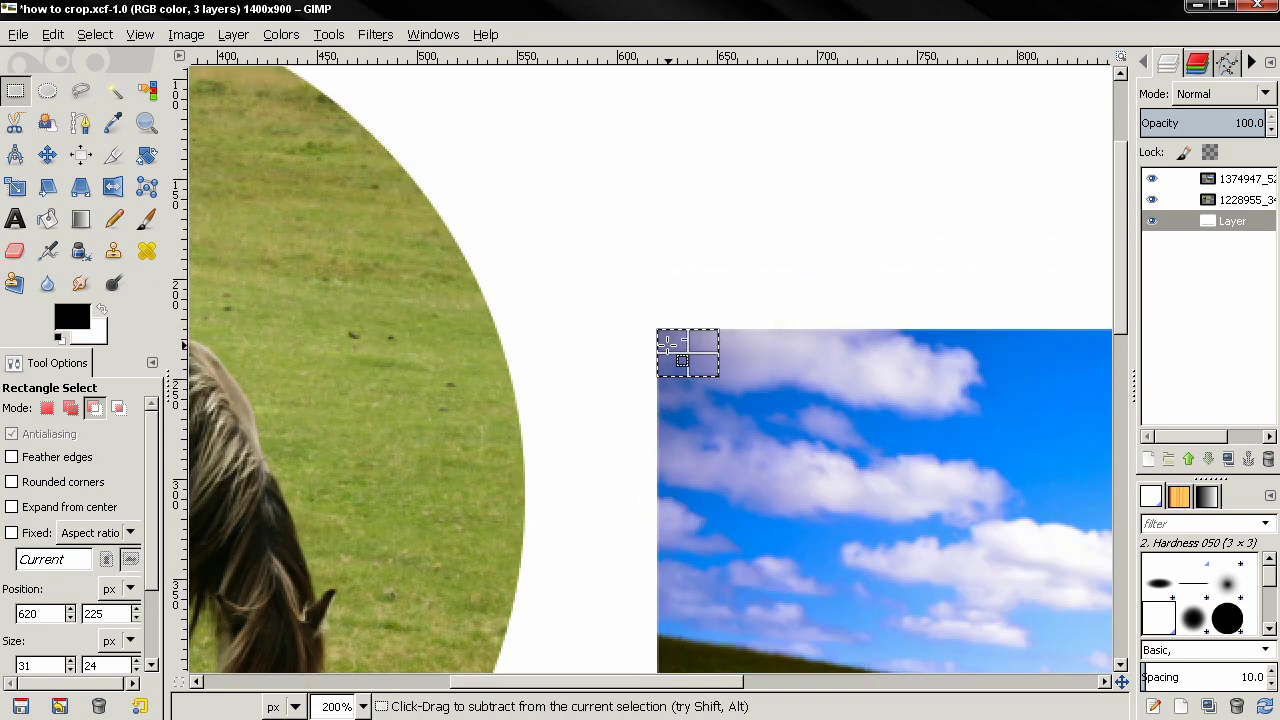
{"action": "scroll", "coordinate": [668, 343], "scroll_direction": "down", "scroll_amount": 2, "text": "ctrl"}
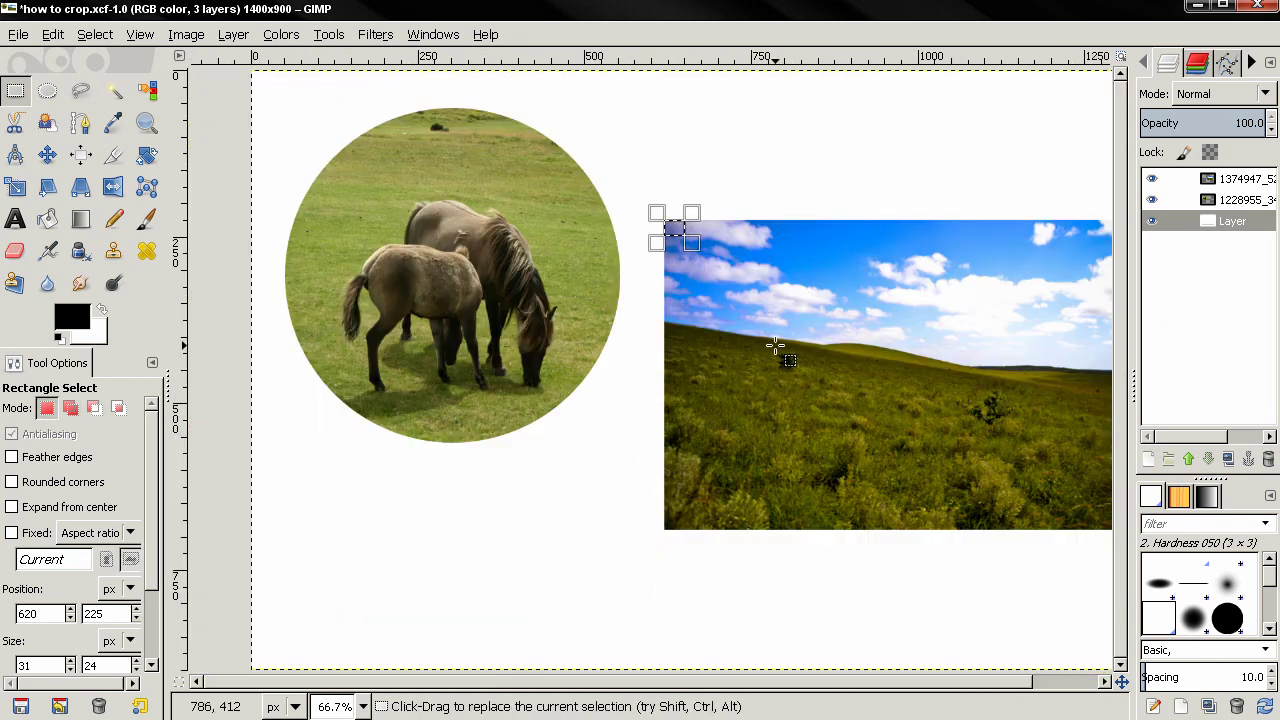
{"action": "scroll", "coordinate": [845, 347], "scroll_direction": "right", "scroll_amount": 4}
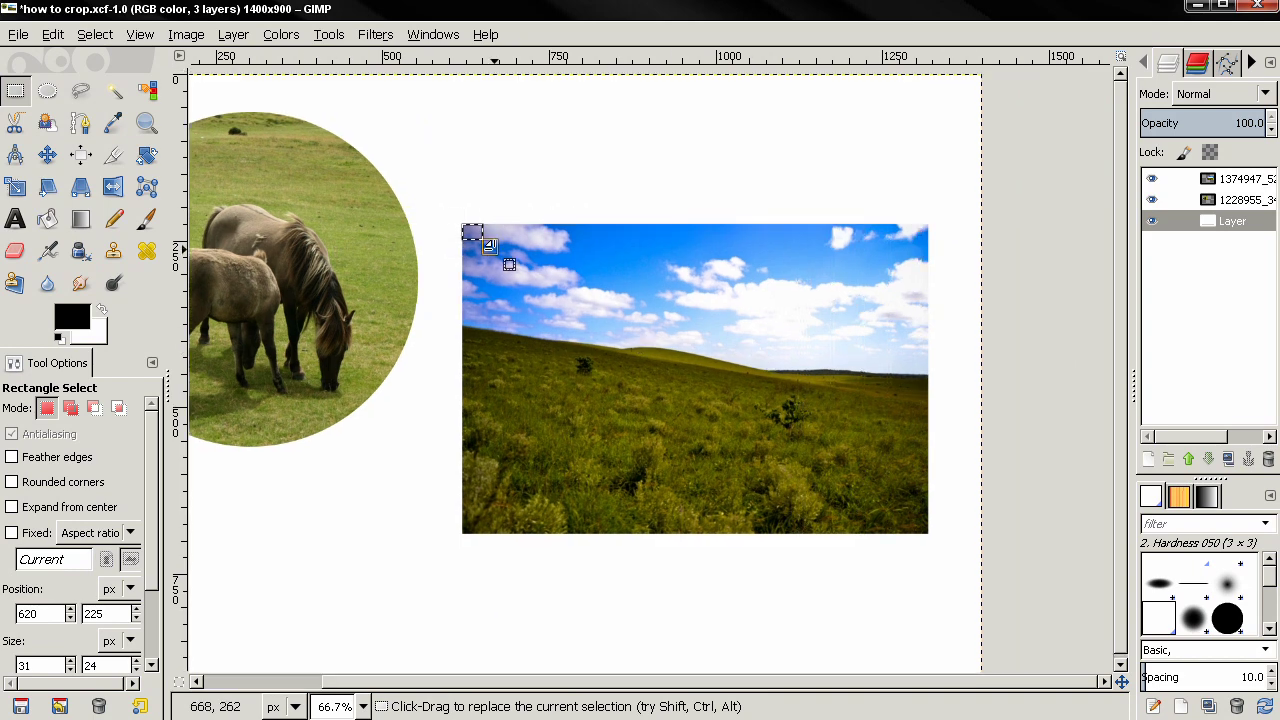
{"action": "left_click_drag", "start_coordinate": [462, 224], "coordinate": [933, 539]}
- Extend the selection to the photo's bottom-right corner, making it 700×466, and verify its edges
{"action": "scroll", "coordinate": [942, 551], "scroll_direction": "up", "scroll_amount": 2, "text": "ctrl"}
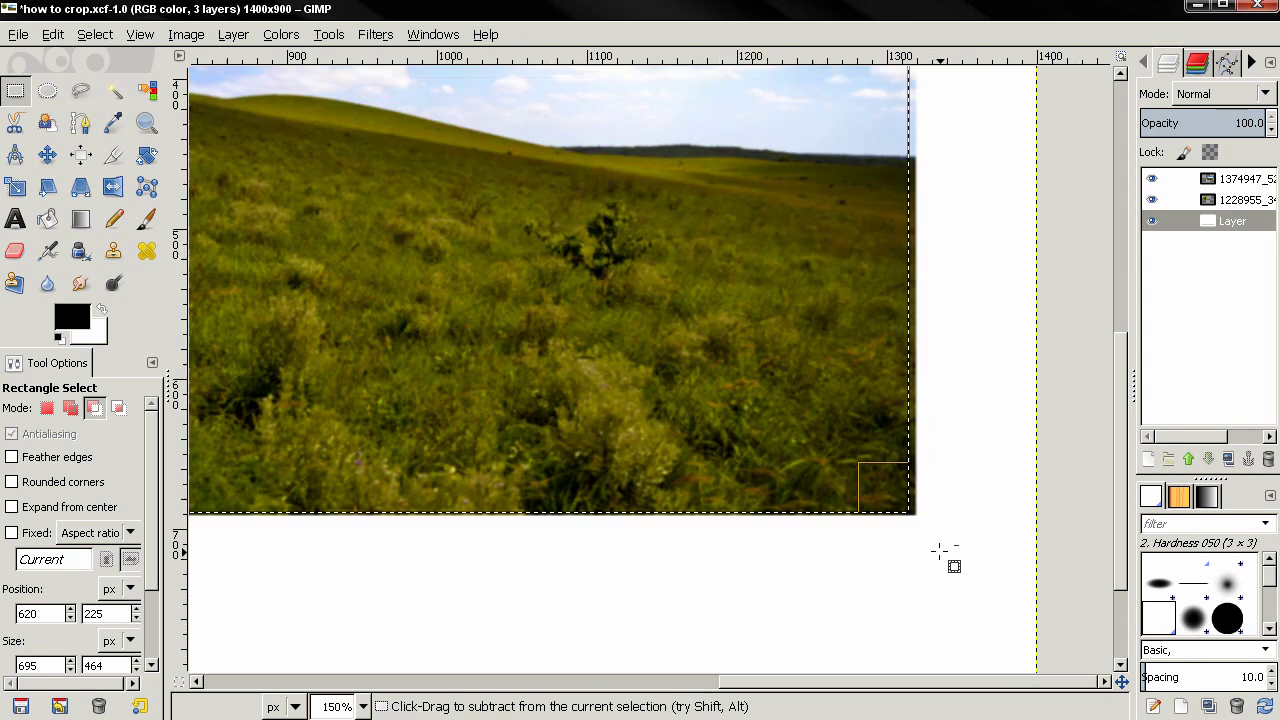
{"action": "scroll", "coordinate": [940, 551], "scroll_direction": "up", "scroll_amount": 9, "text": "ctrl"}
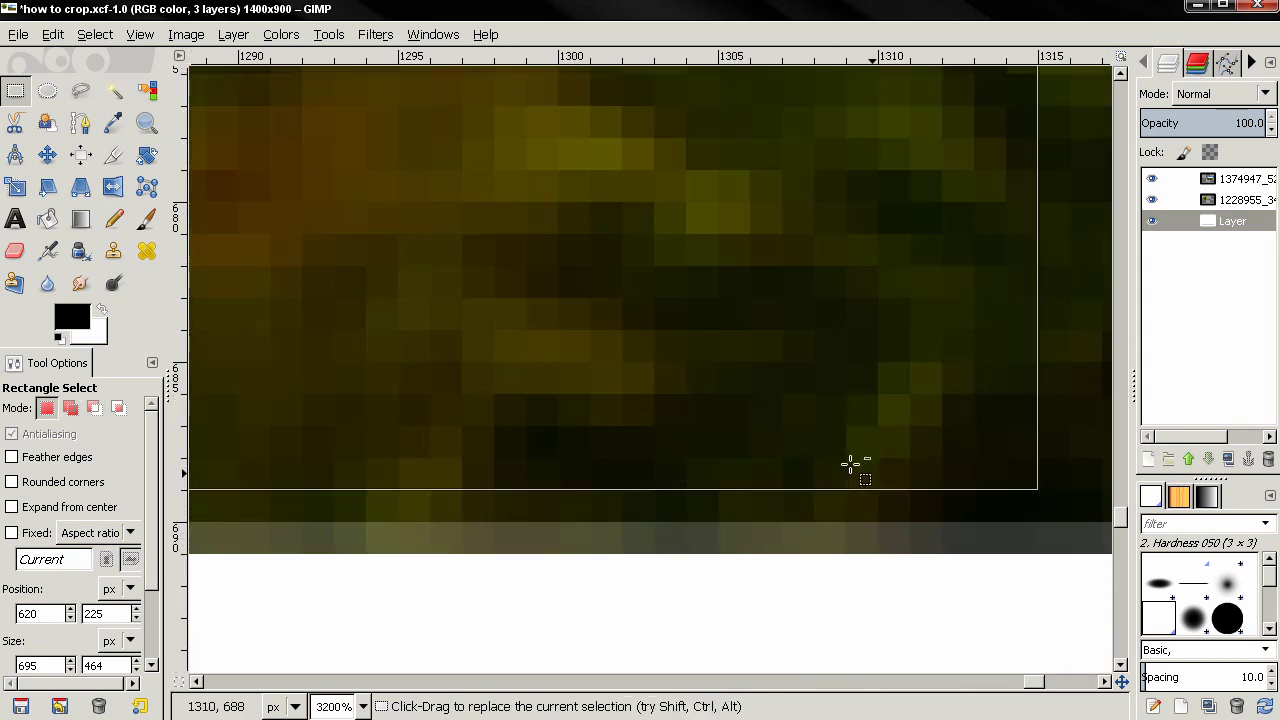
{"action": "left_click_drag", "start_coordinate": [726, 457], "coordinate": [890, 516]}
{"action": "scroll", "coordinate": [700, 443], "scroll_direction": "down", "scroll_amount": 6, "text": "ctrl"}
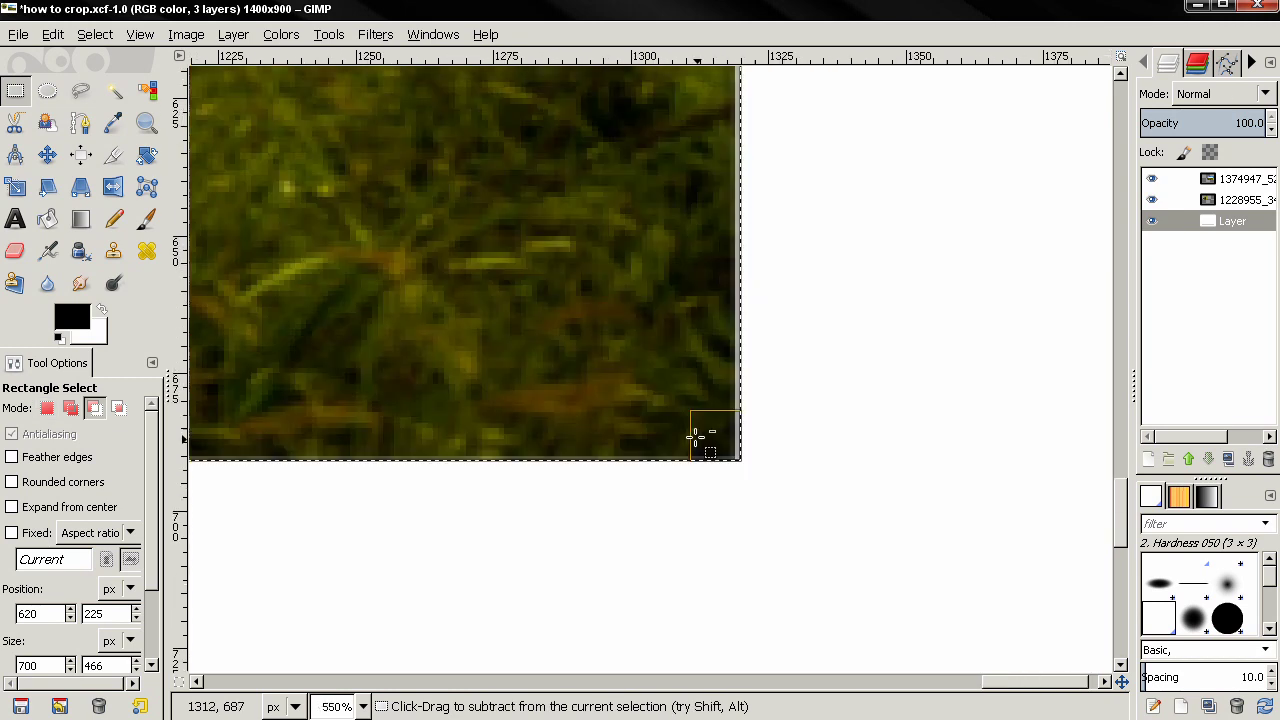
{"action": "scroll", "coordinate": [612, 398], "scroll_direction": "down", "scroll_amount": 1, "text": "ctrl"}
{"action": "left_click_drag", "start_coordinate": [394, 286], "coordinate": [662, 414]}
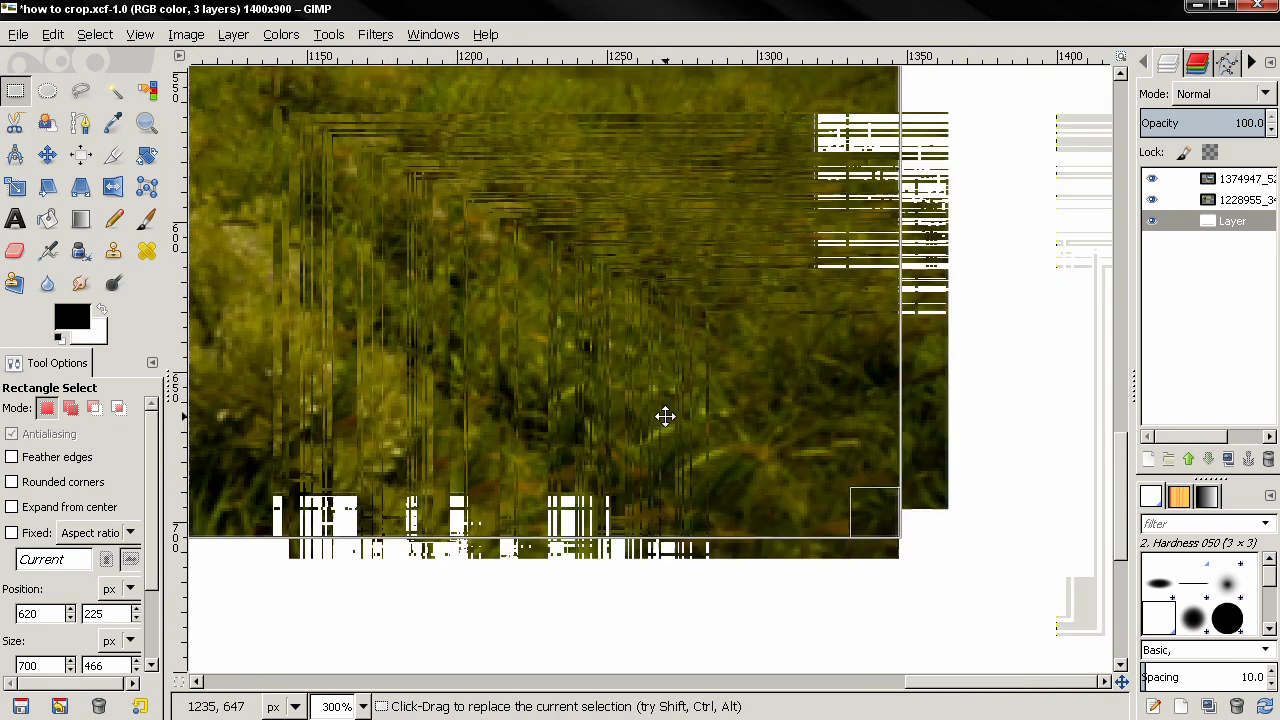
{"action": "scroll", "coordinate": [655, 405], "scroll_direction": "down", "scroll_amount": 4, "text": "ctrl"}
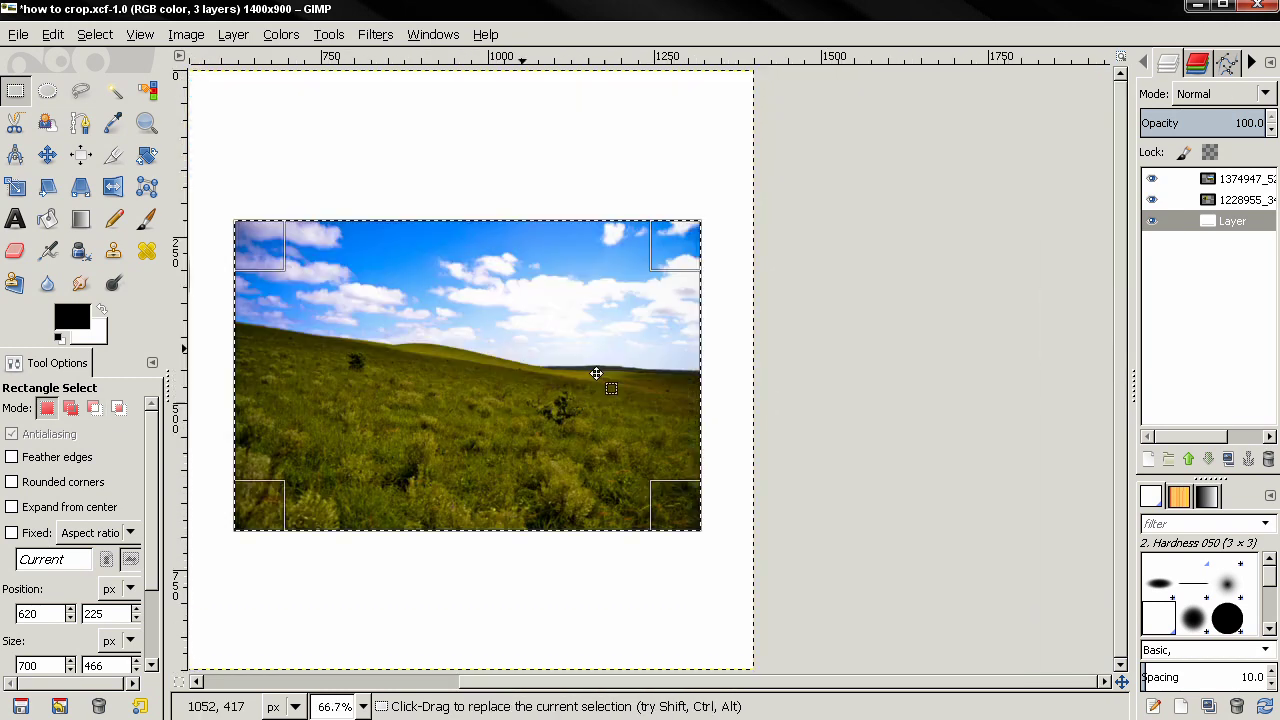
{"action": "left_click_drag", "start_coordinate": [523, 348], "coordinate": [886, 337]}
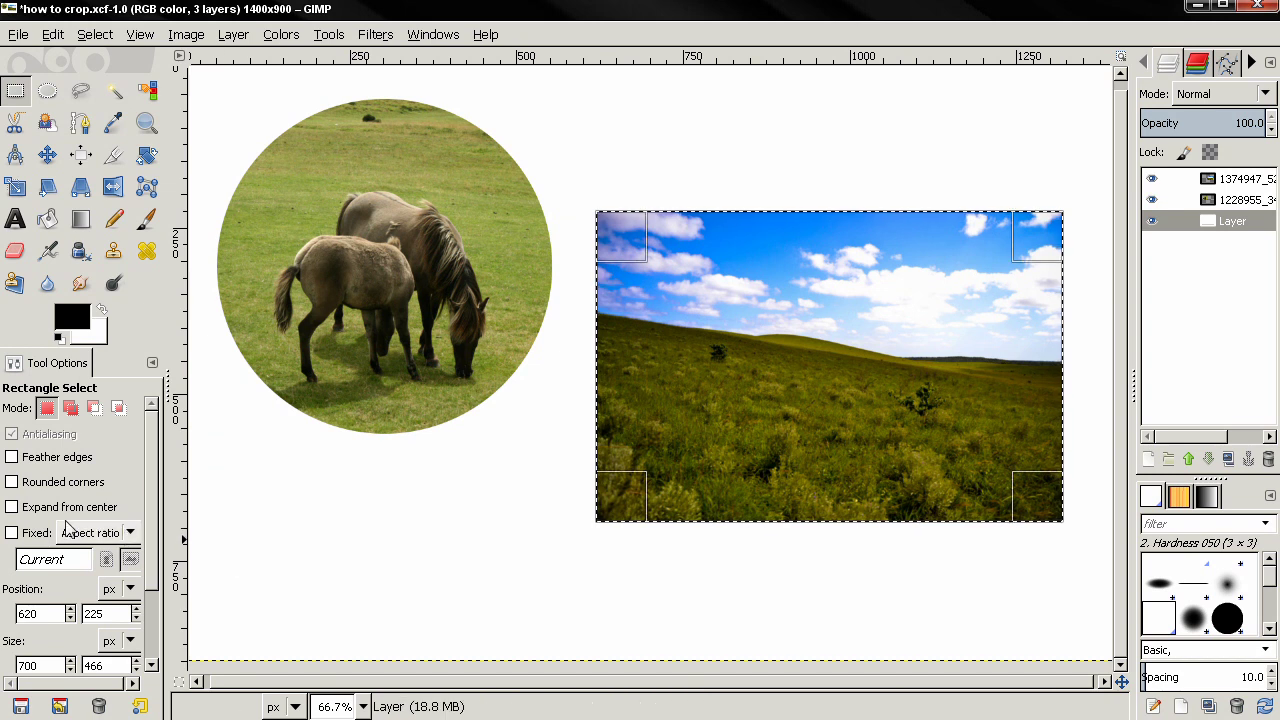
- Turn on Rounded corners for the rectangle selection and raise the radius to 70
{"action": "left_click", "coordinate": [60, 482]}
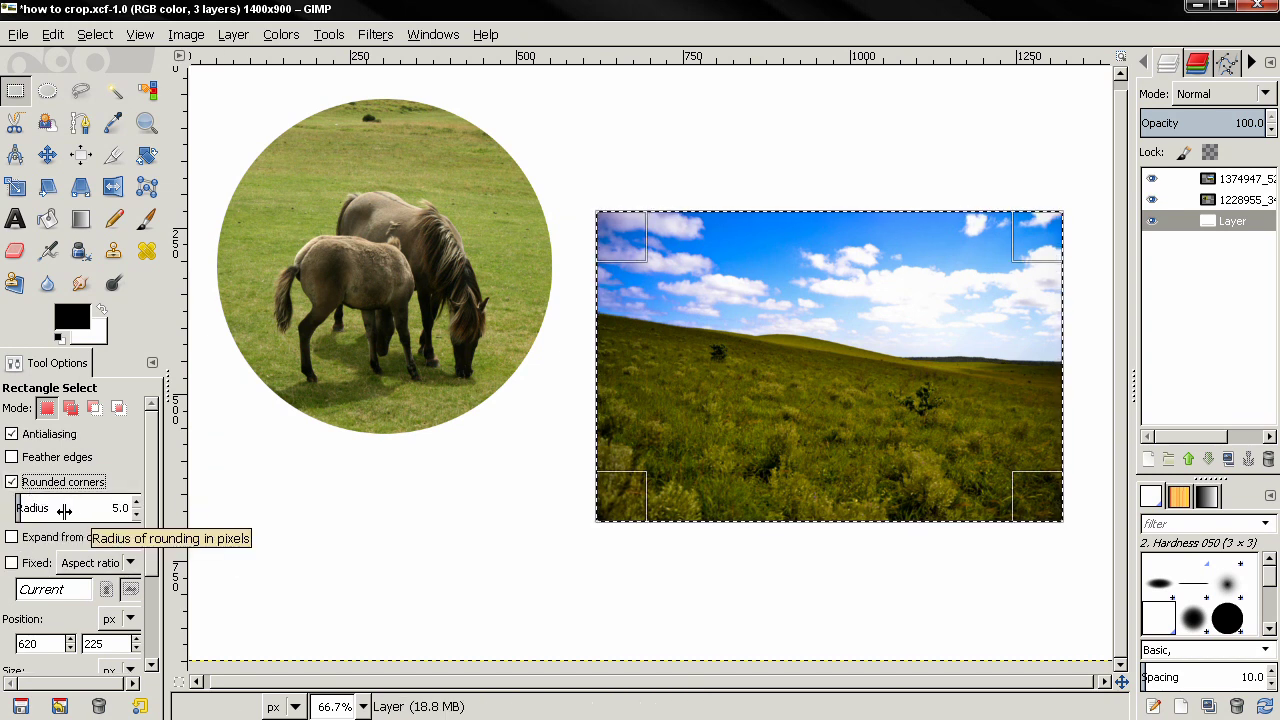
{"action": "left_click", "coordinate": [136, 508]}
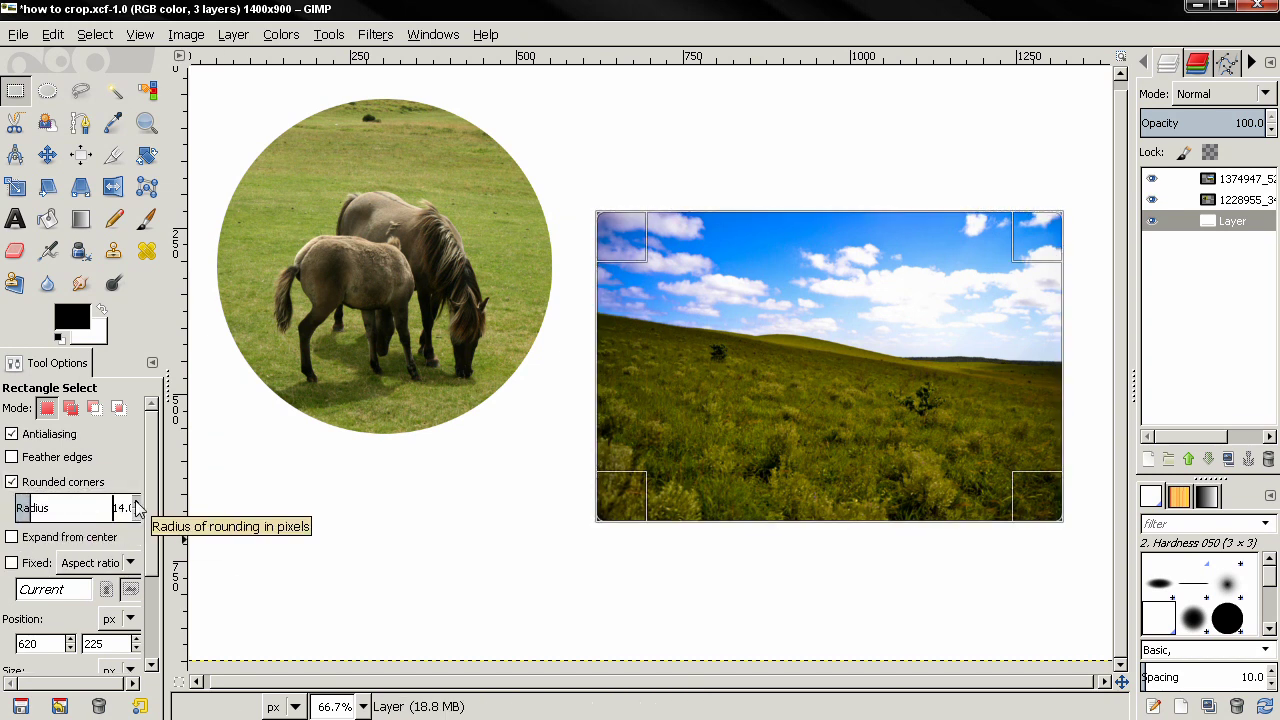
{"action": "left_click", "coordinate": [136, 505]}
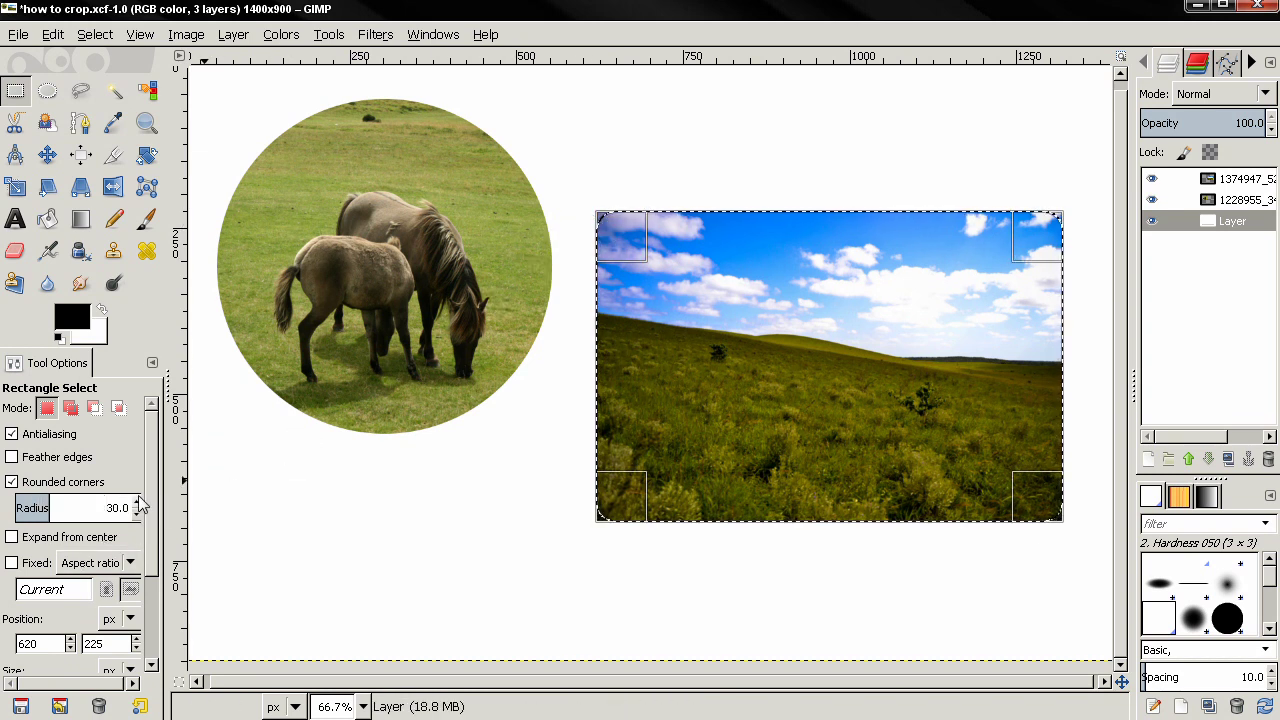
{"action": "scroll", "coordinate": [136, 505], "scroll_direction": "up", "scroll_amount": 20}
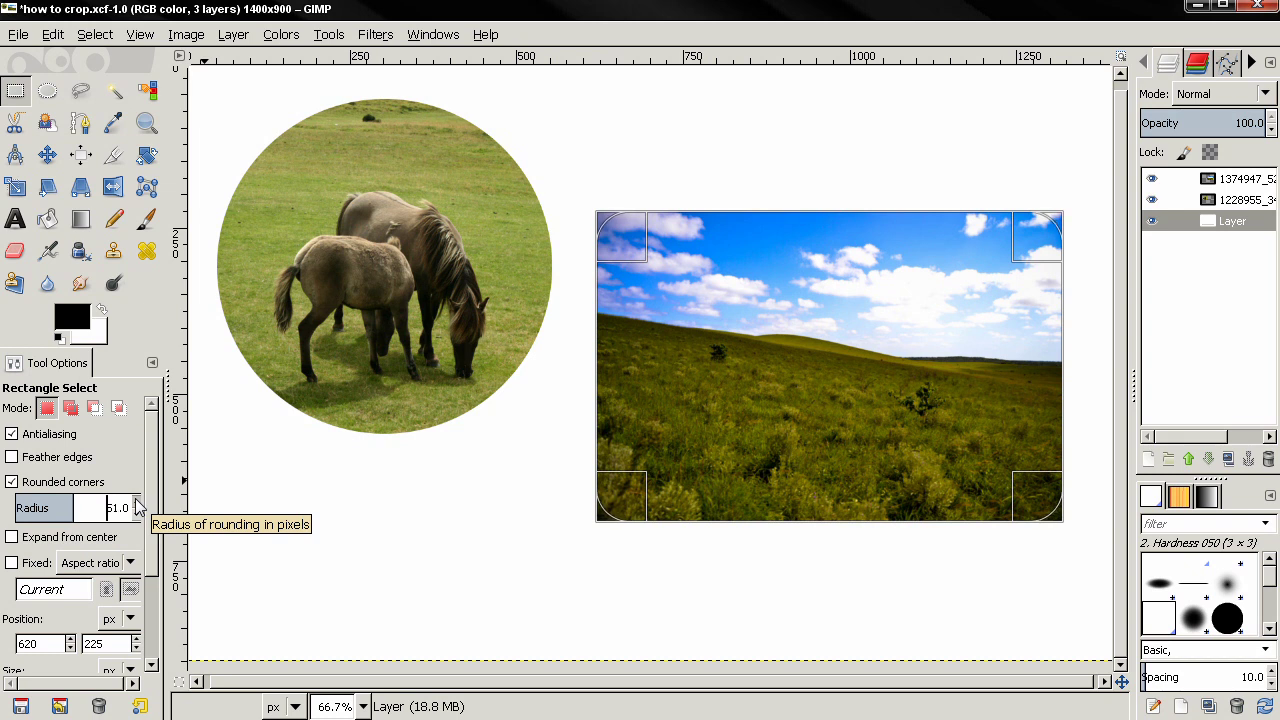
{"action": "scroll", "coordinate": [137, 507], "scroll_direction": "up", "scroll_amount": 2}
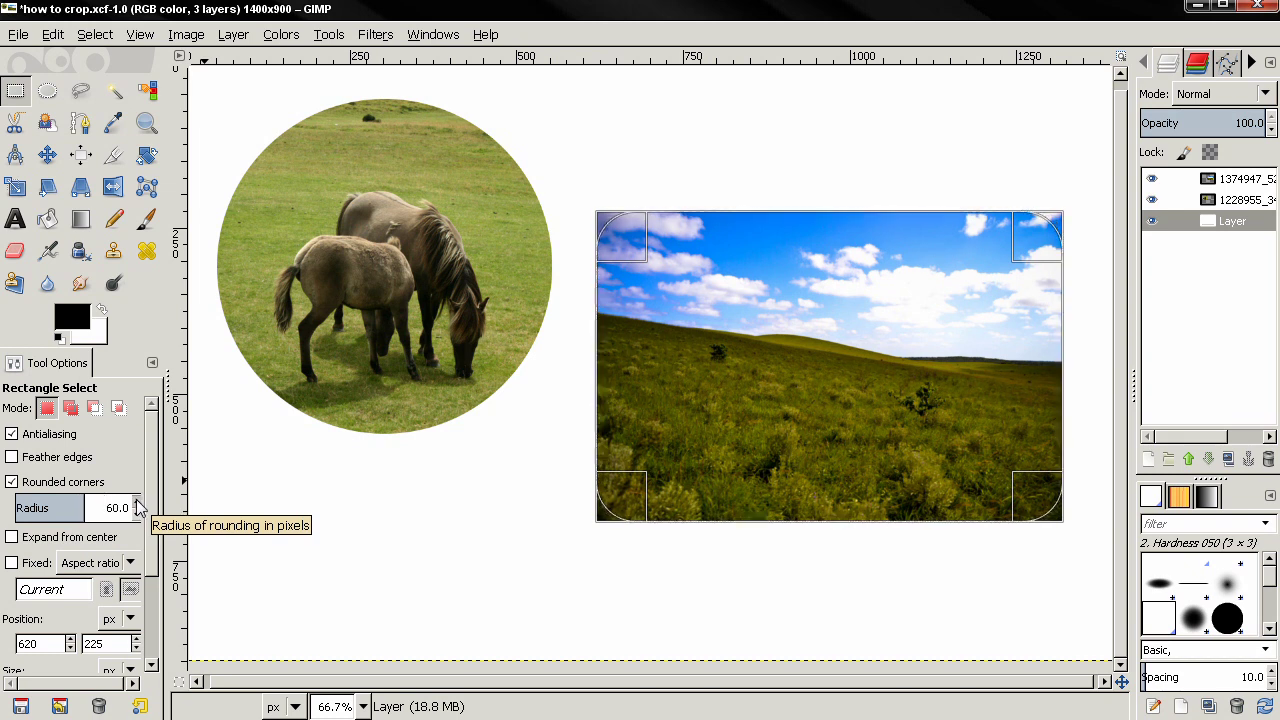
{"action": "scroll", "coordinate": [136, 505], "scroll_direction": "up", "scroll_amount": 9}
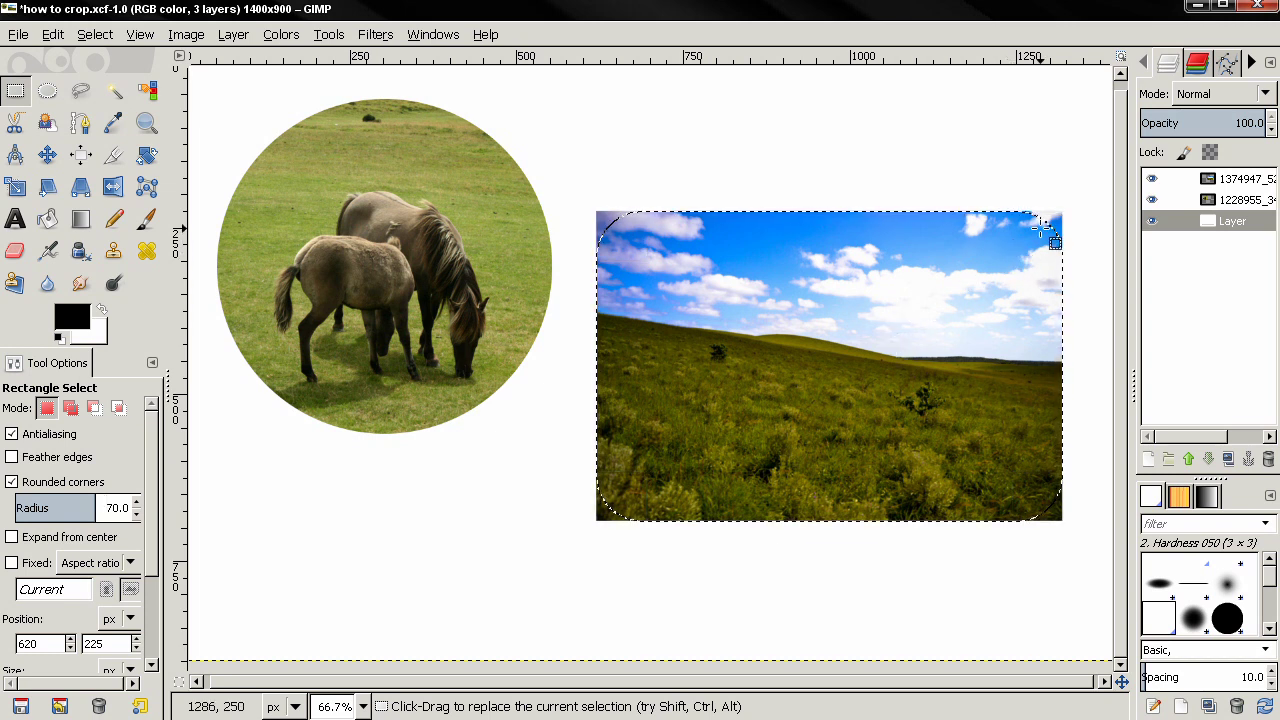
- On the landscape layer, invert the selection and delete the corners outside the rounded shape
{"action": "left_click", "coordinate": [1176, 184]}
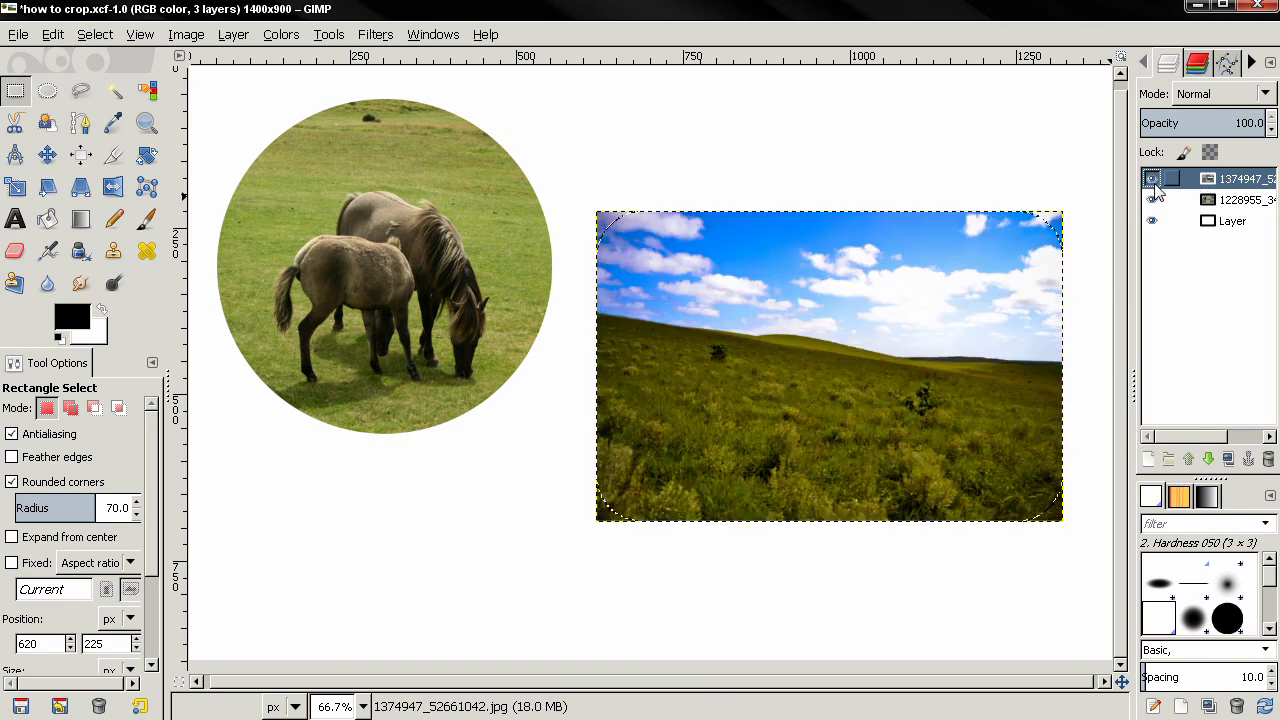
{"action": "right_click", "coordinate": [1207, 186]}
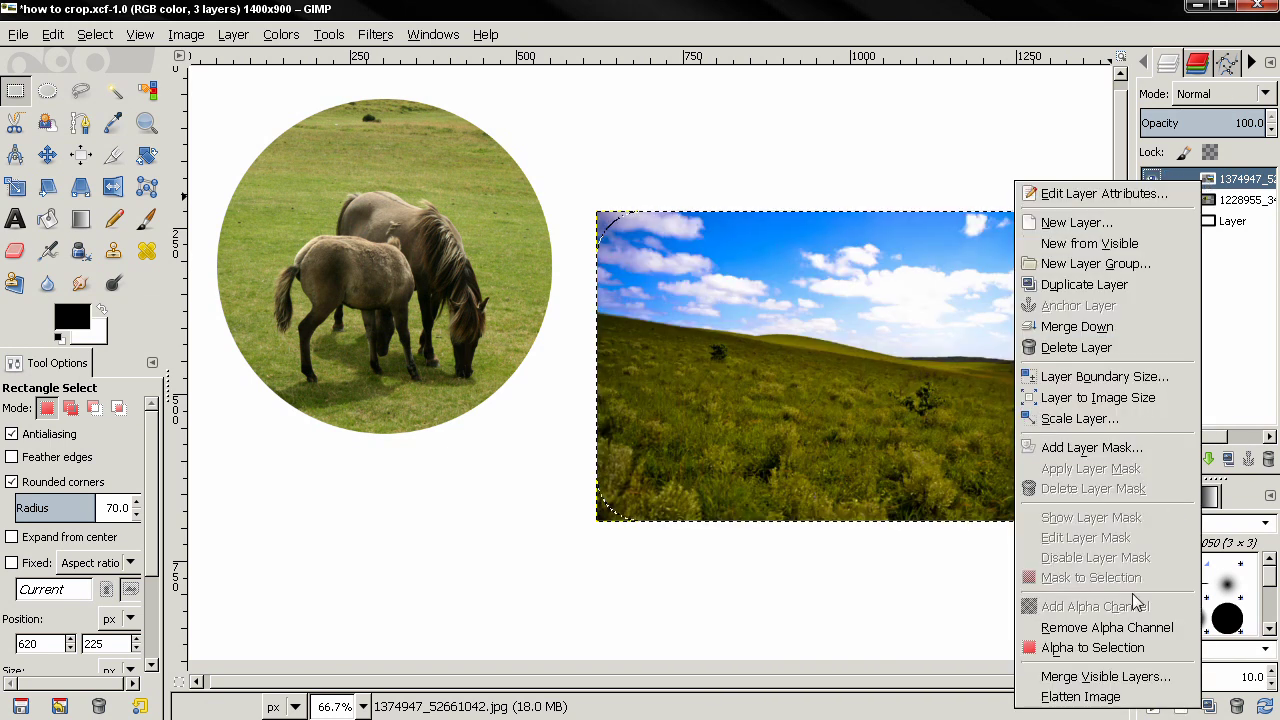
{"action": "left_click", "coordinate": [1237, 188]}
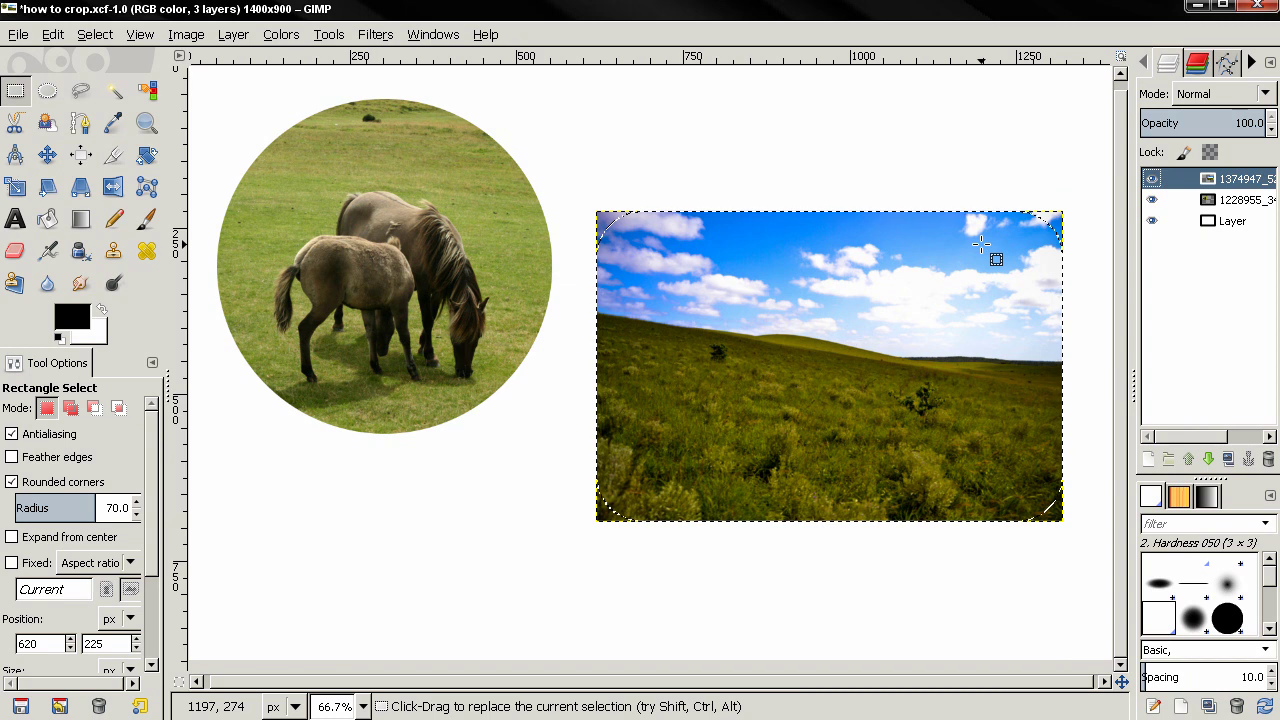
{"action": "left_click", "coordinate": [105, 35]}
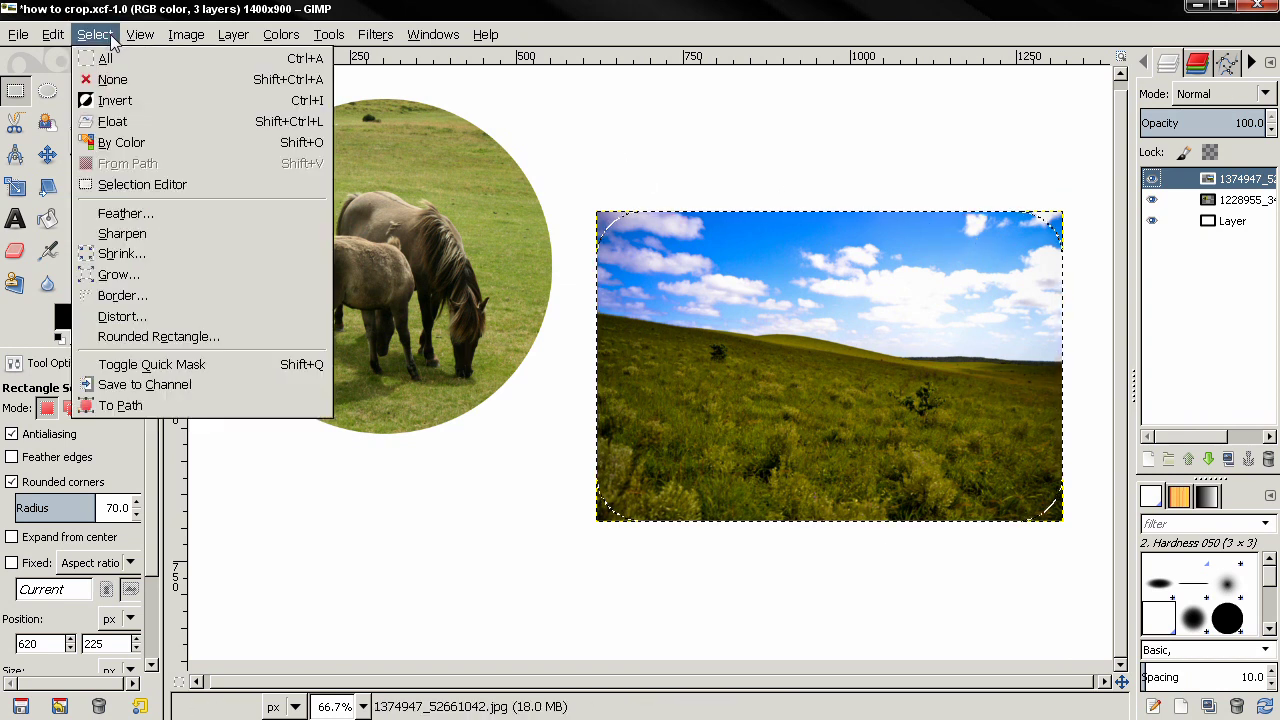
{"action": "left_click", "coordinate": [113, 102]}
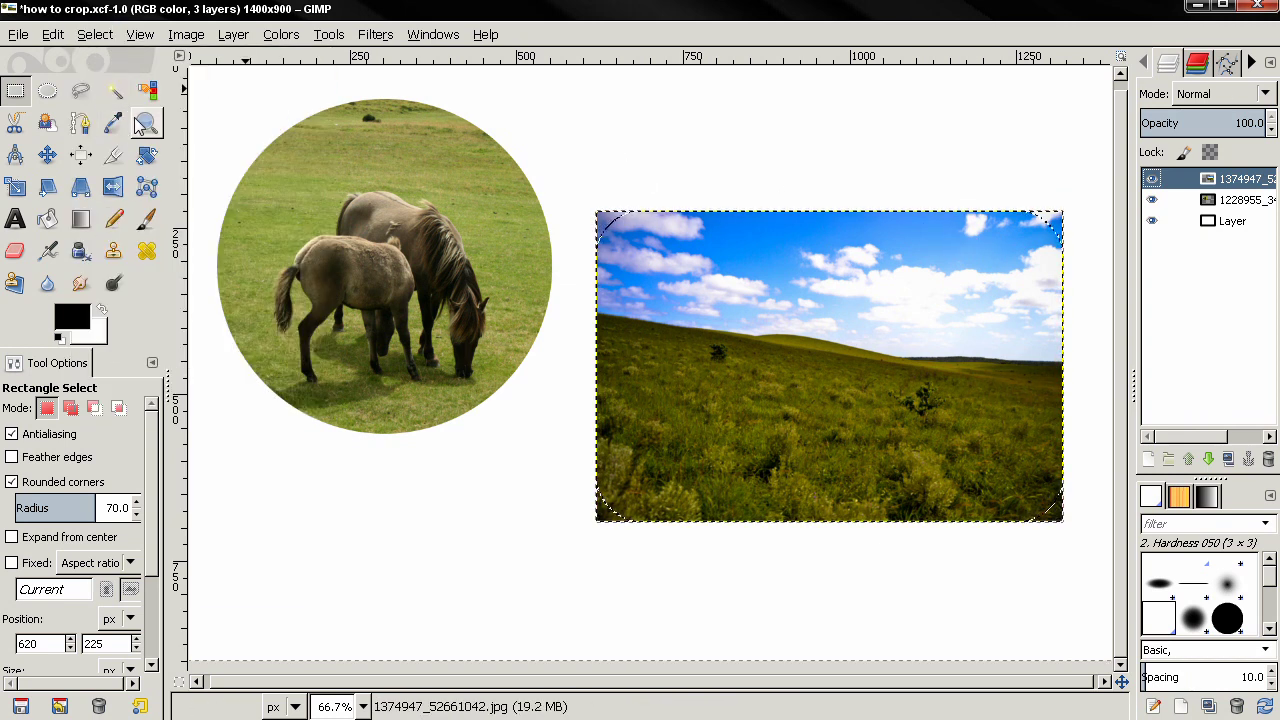
{"action": "key", "text": "Delete"}
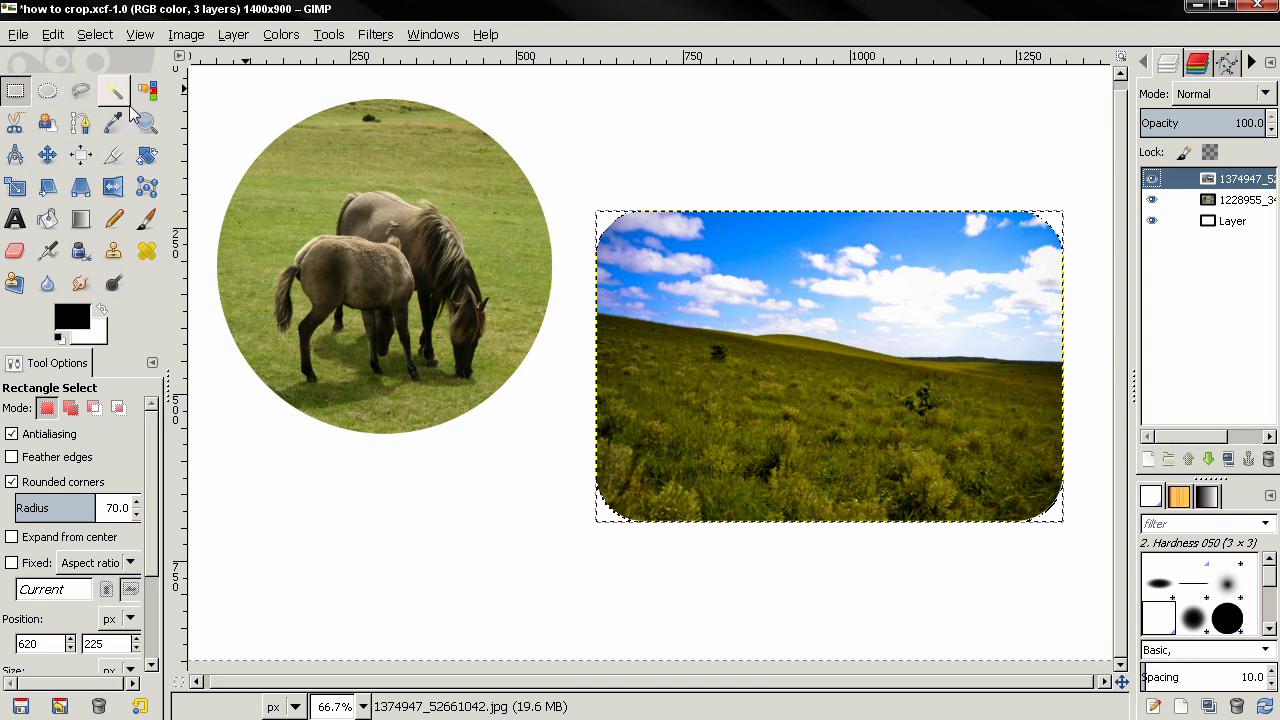
- Clear the selection with Select > None and make the white background layer active
{"action": "left_click", "coordinate": [95, 35]}
{"action": "left_click", "coordinate": [105, 85]}
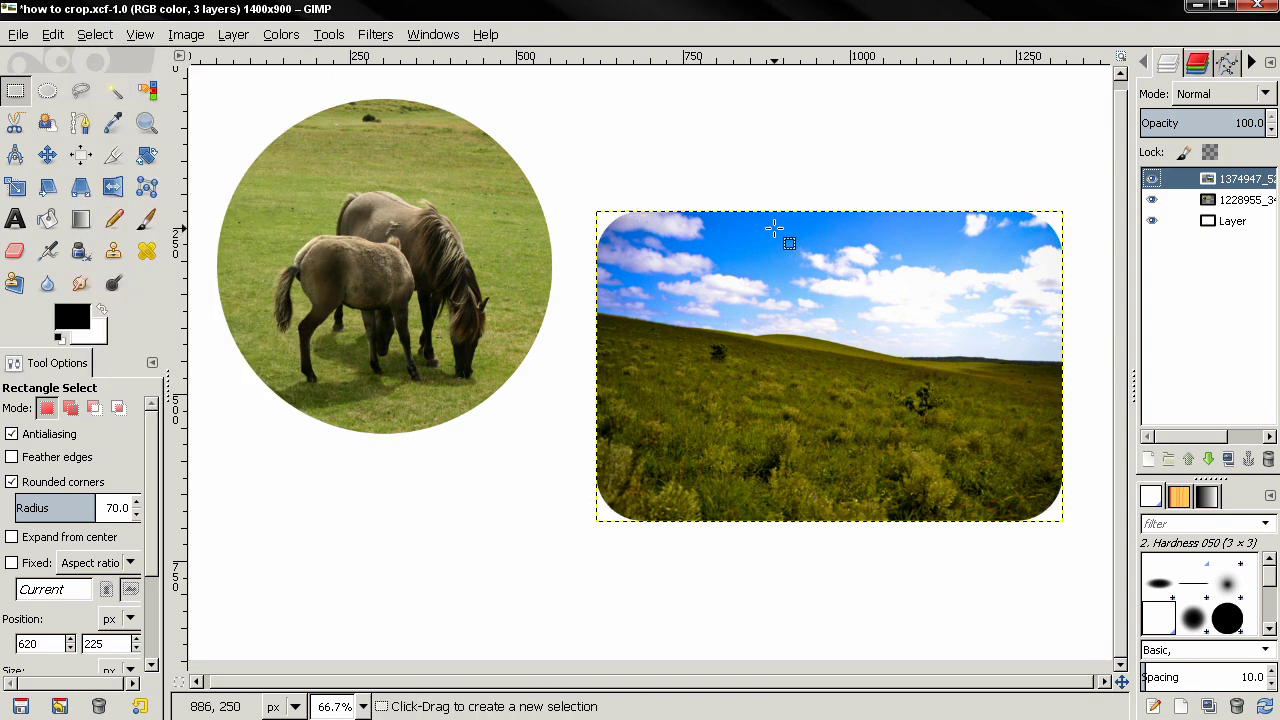
{"action": "left_click", "coordinate": [1230, 222]}
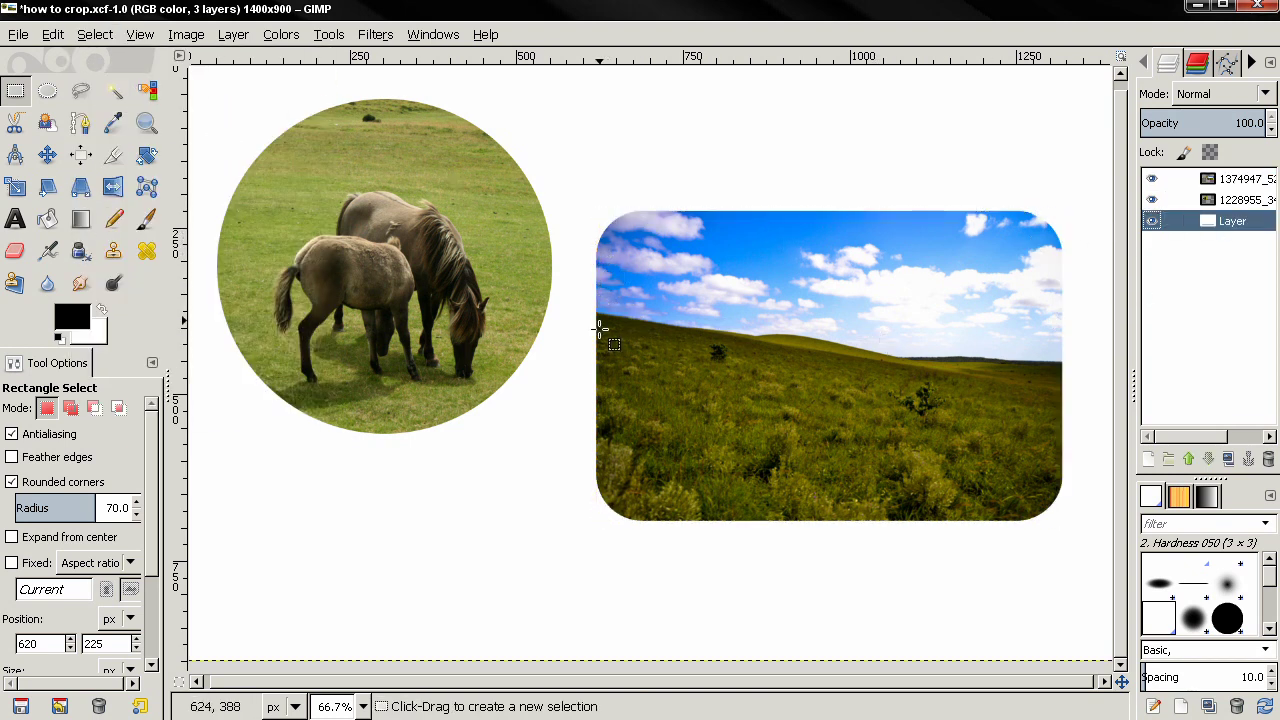
- With the Move tool, shift the horse circle down and the landscape photo lower and slightly right
{"action": "left_click", "coordinate": [47, 154]}
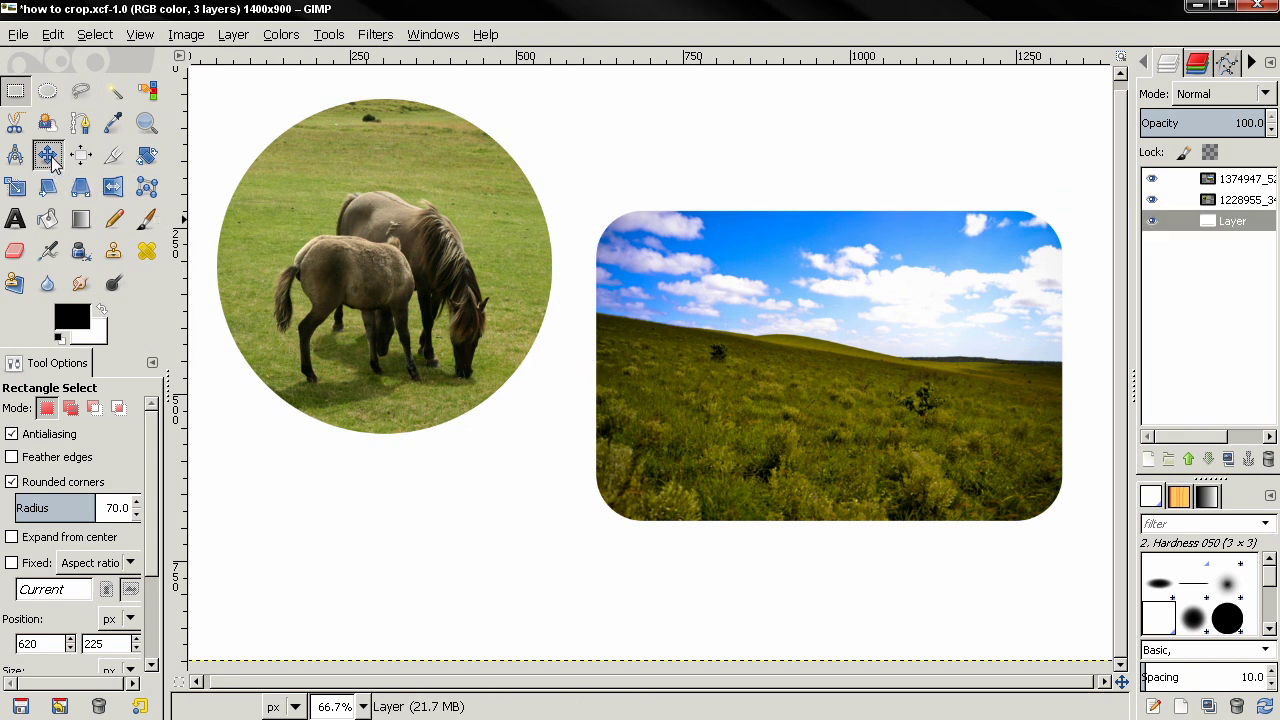
{"action": "left_click_drag", "start_coordinate": [417, 291], "coordinate": [419, 332]}
{"action": "left_click_drag", "start_coordinate": [751, 391], "coordinate": [763, 344]}
{"action": "left_click_drag", "start_coordinate": [741, 415], "coordinate": [745, 491]}
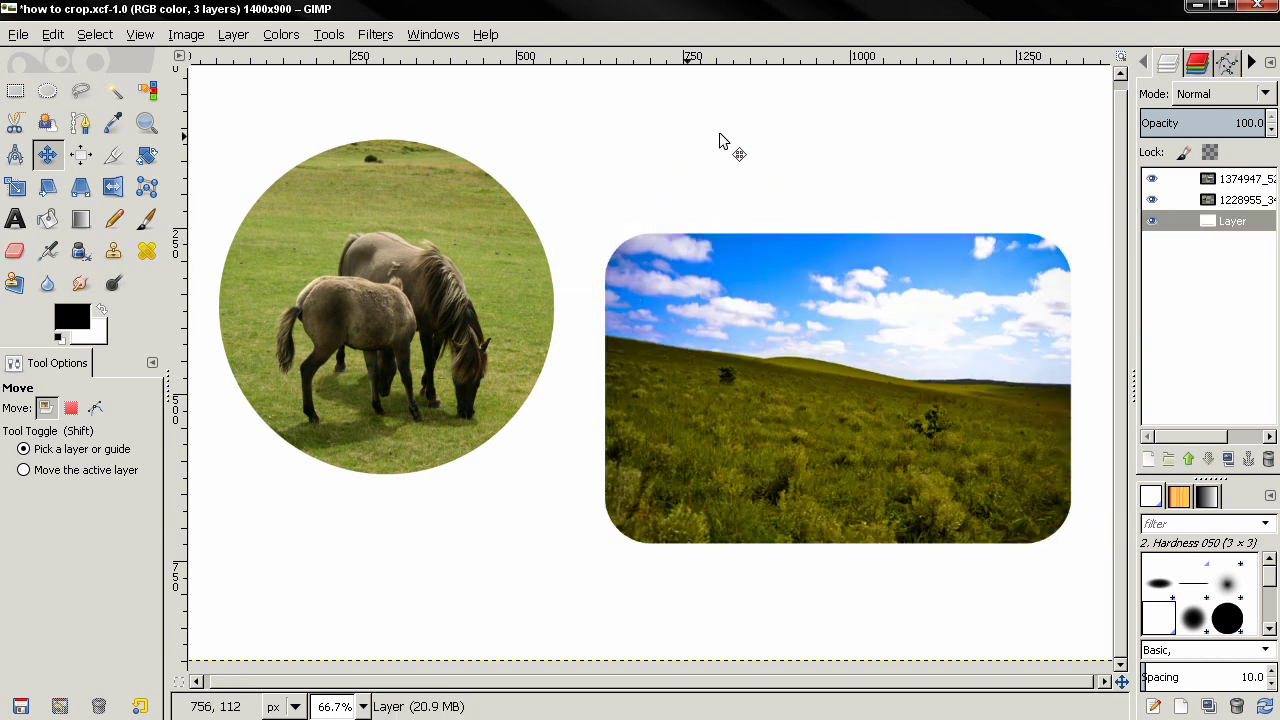